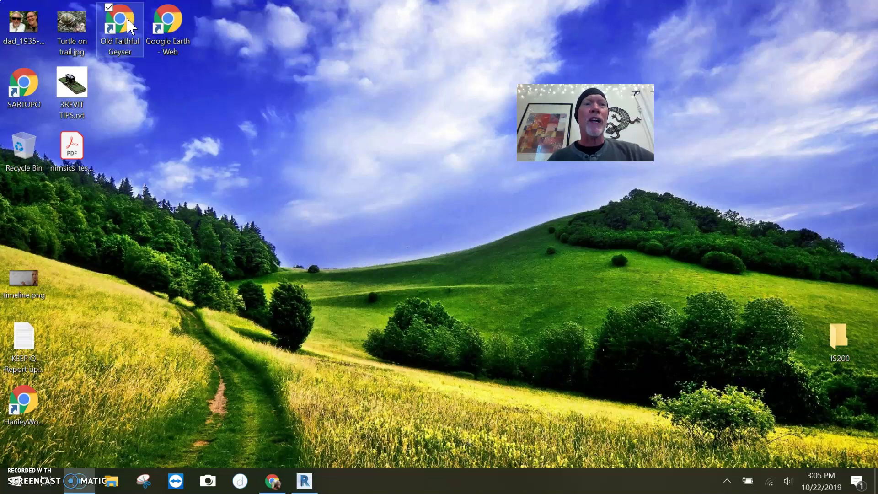
# - Close the Old Faithful webcam tabs, minimize the browser and restore Revit on the START sheet
pyautogui.doubleClick(128, 21)
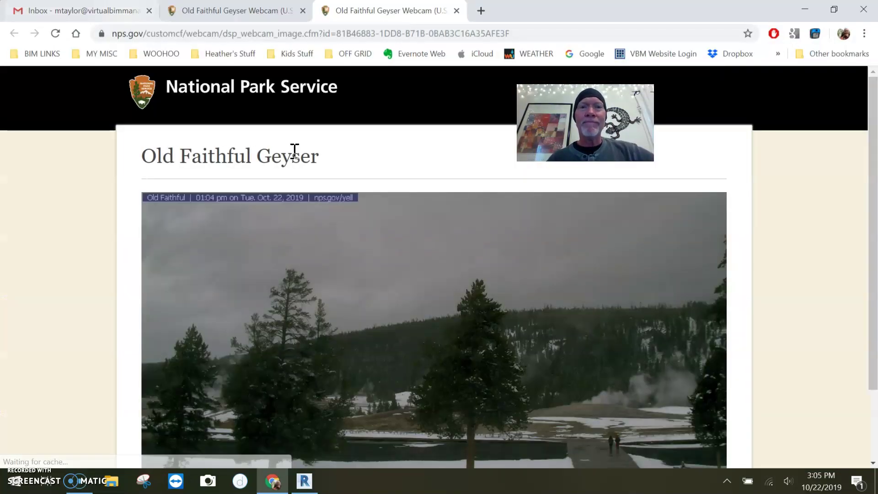
pyautogui.scroll(-2, 474, 357)
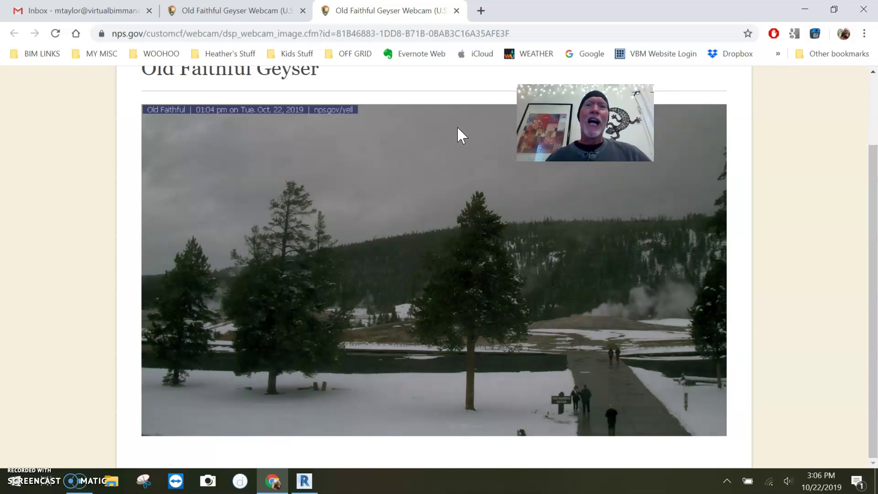
pyautogui.click(456, 10)
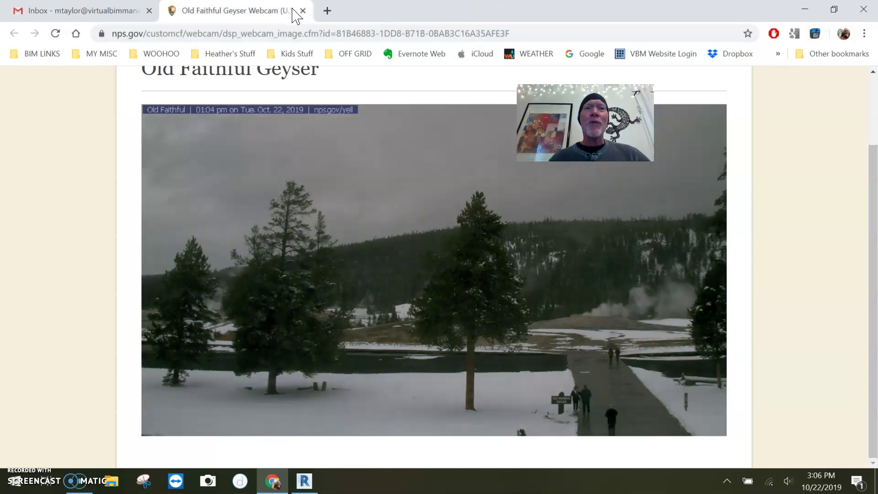
pyautogui.click(302, 10)
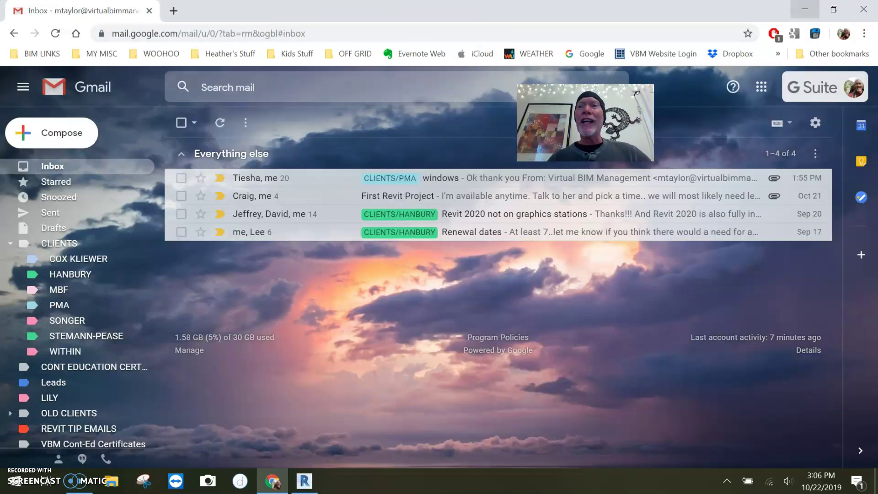
pyautogui.click(805, 9)
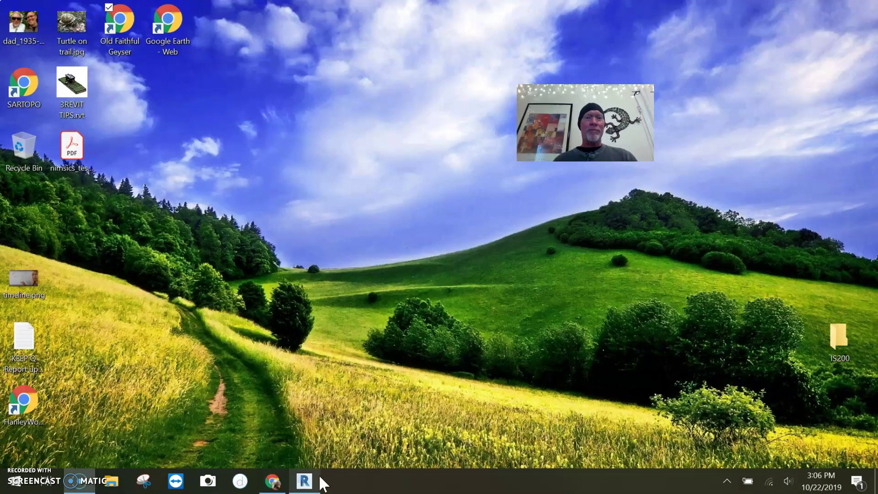
pyautogui.click(305, 485)
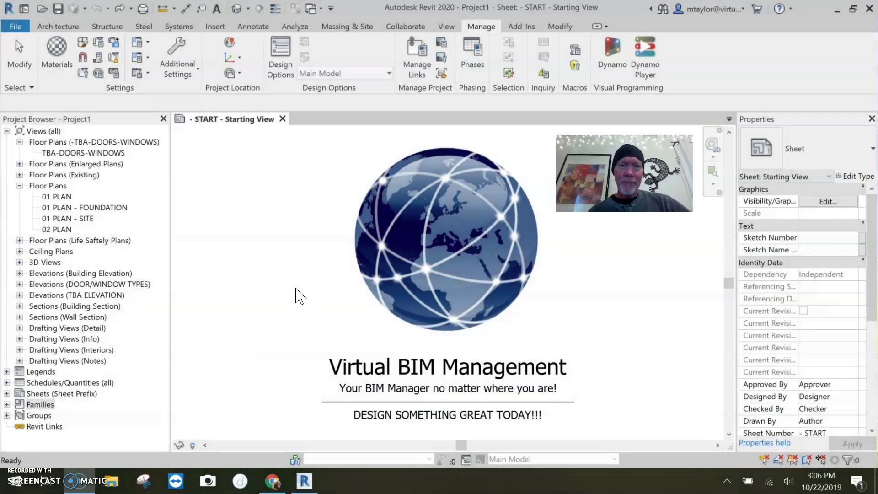
# - Open the default {3D} view and zoom, pan and orbit in close to the porch canopy roof
pyautogui.click(237, 8)
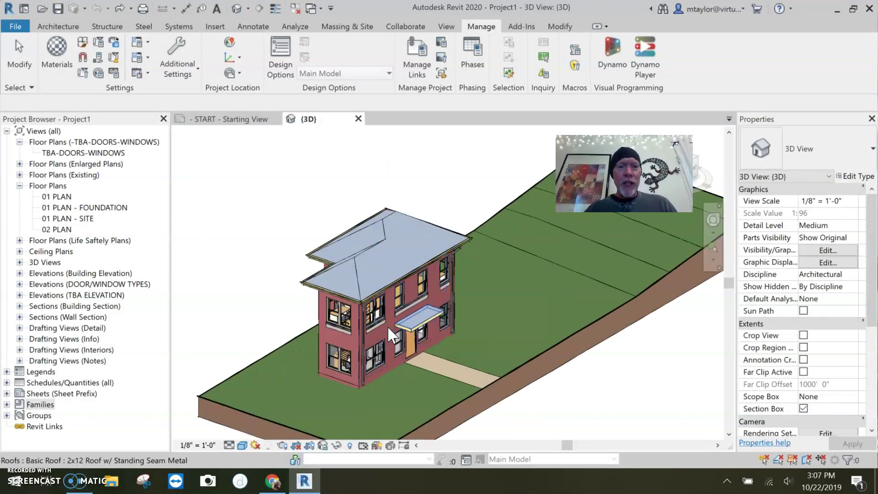
pyautogui.scroll(4, 388, 326)
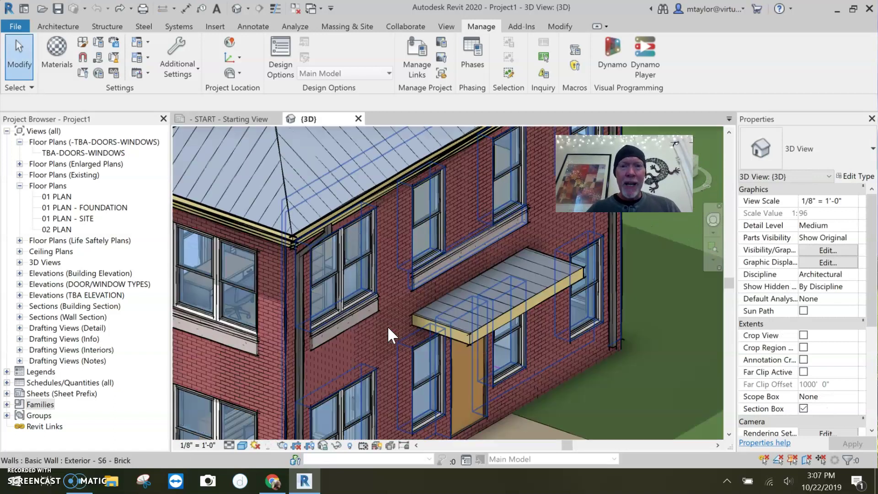
pyautogui.scroll(-3, 388, 326)
pyautogui.scroll(2, 388, 326)
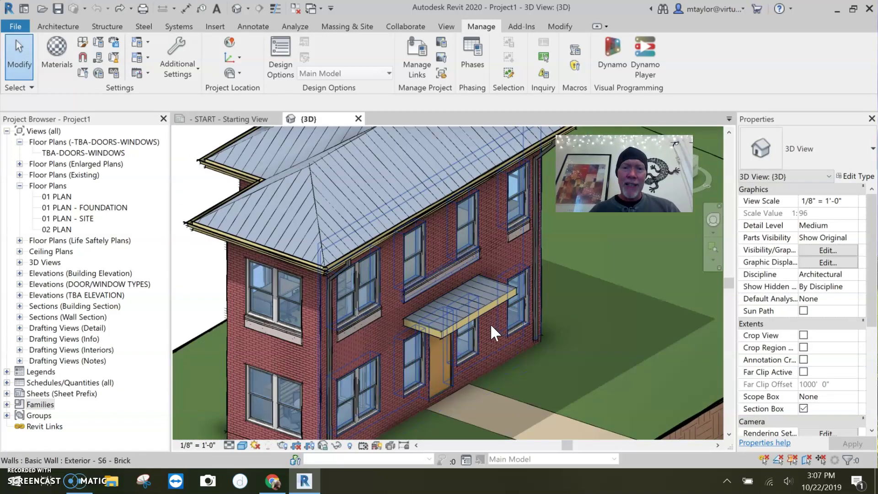
pyautogui.scroll(2, 455, 334)
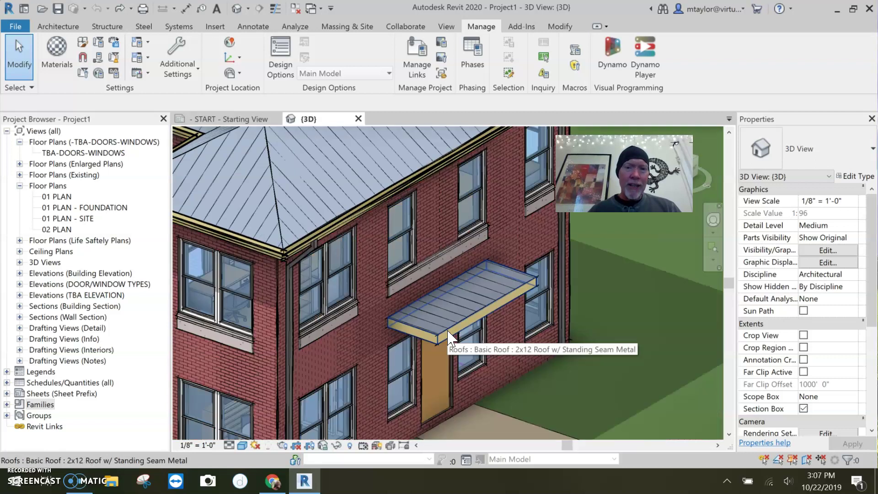
pyautogui.click(448, 331)
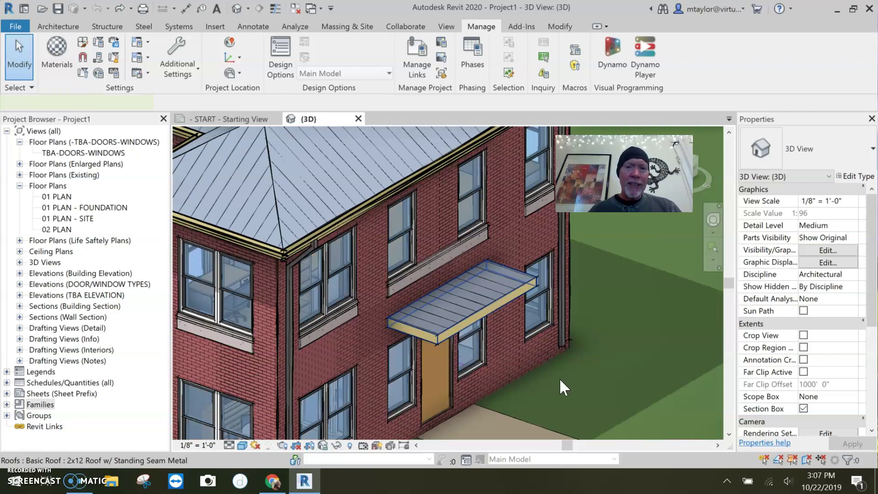
pyautogui.click(652, 350)
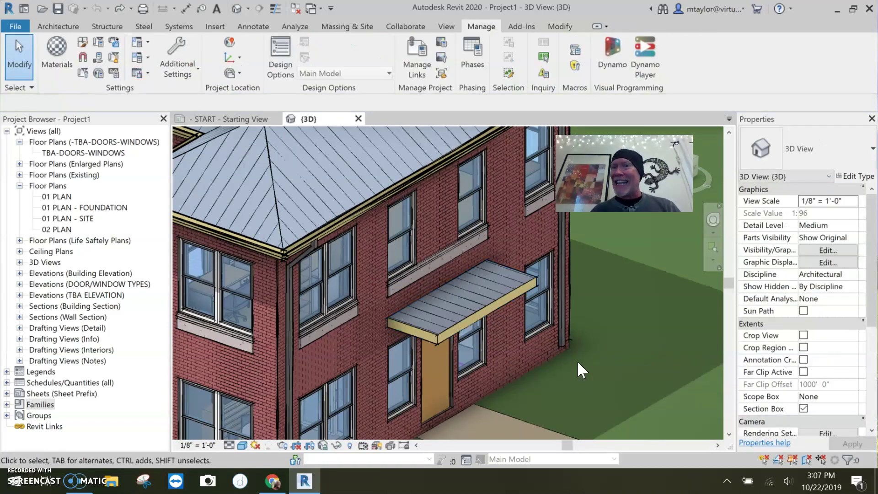
pyautogui.moveTo(572, 359); pyautogui.dragTo(542, 297, button='middle')
pyautogui.keyDown('shift'); pyautogui.moveTo(463, 326); pyautogui.dragTo(663, 428, button='middle'); pyautogui.keyUp('shift')
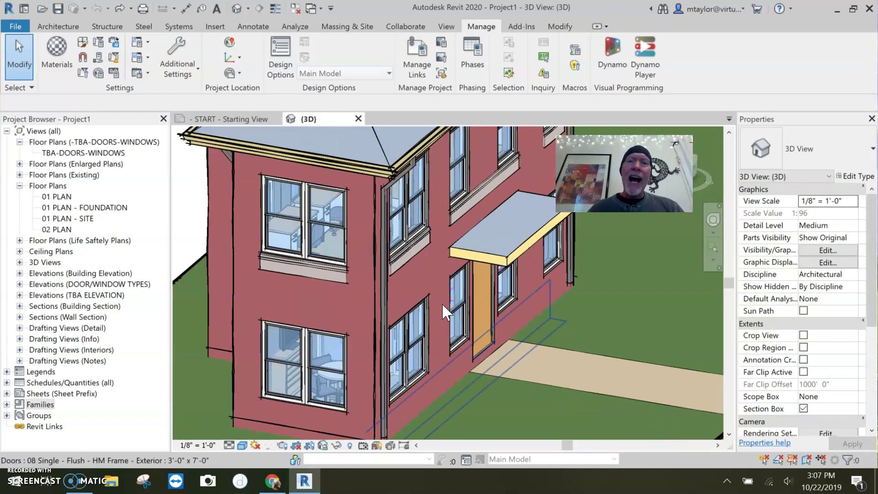
pyautogui.scroll(3, 435, 309)
pyautogui.moveTo(385, 315); pyautogui.dragTo(364, 326, button='middle')
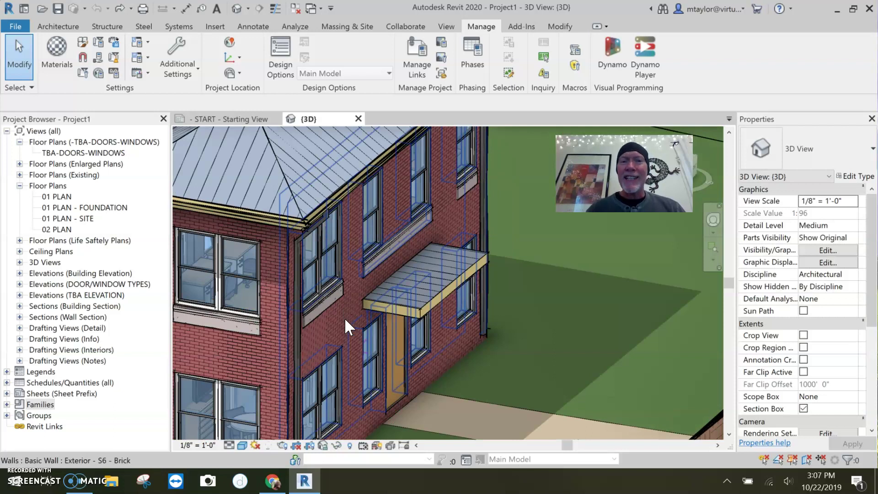
pyautogui.scroll(2, 345, 321)
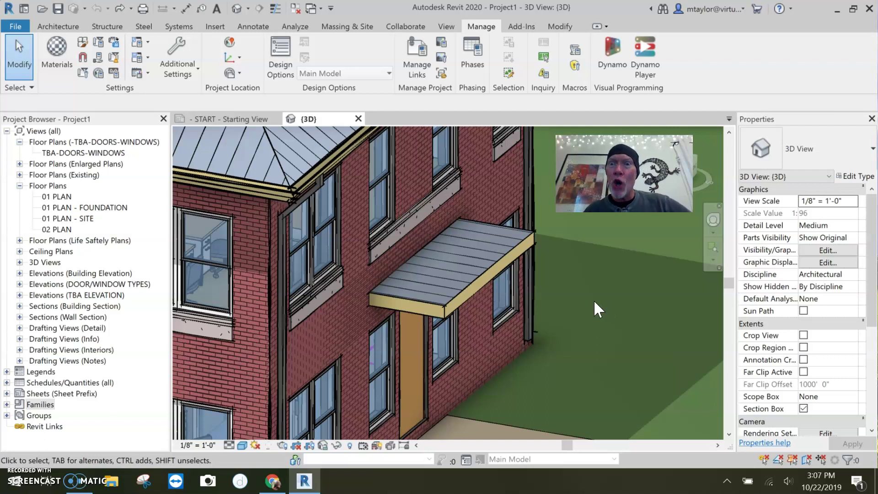
# - Raise the canopy roof's wall-side edge to an elevation of 1' 0" with Modify Sub Elements
pyautogui.click(447, 300)
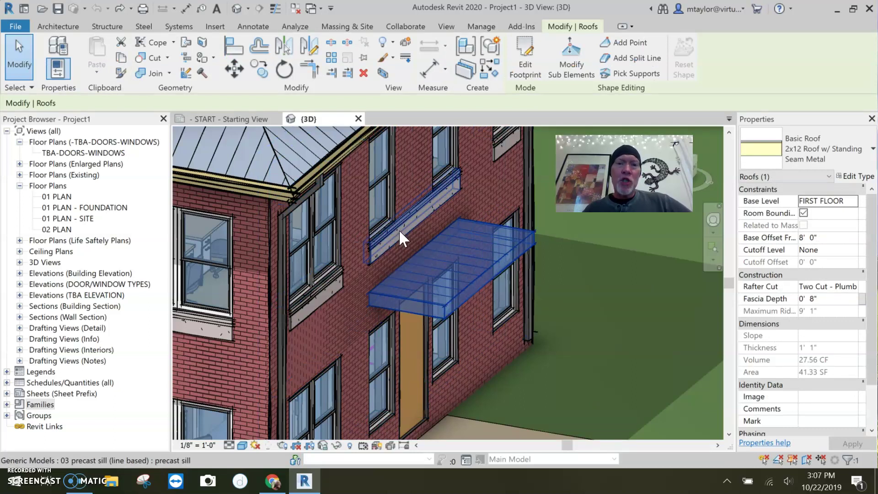
pyautogui.click(575, 58)
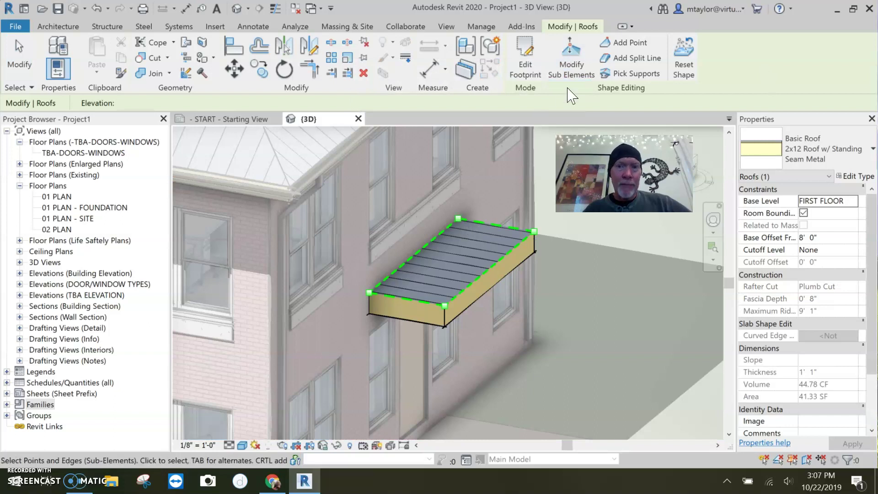
pyautogui.click(416, 254)
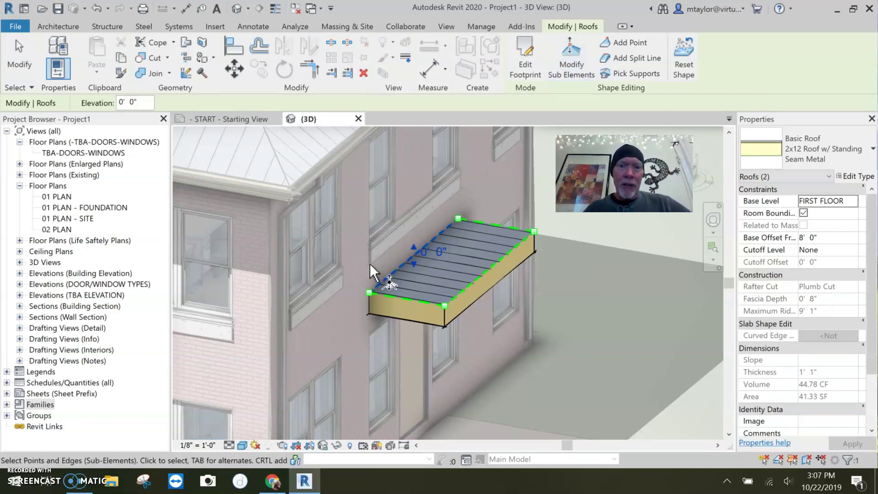
pyautogui.click(432, 252)
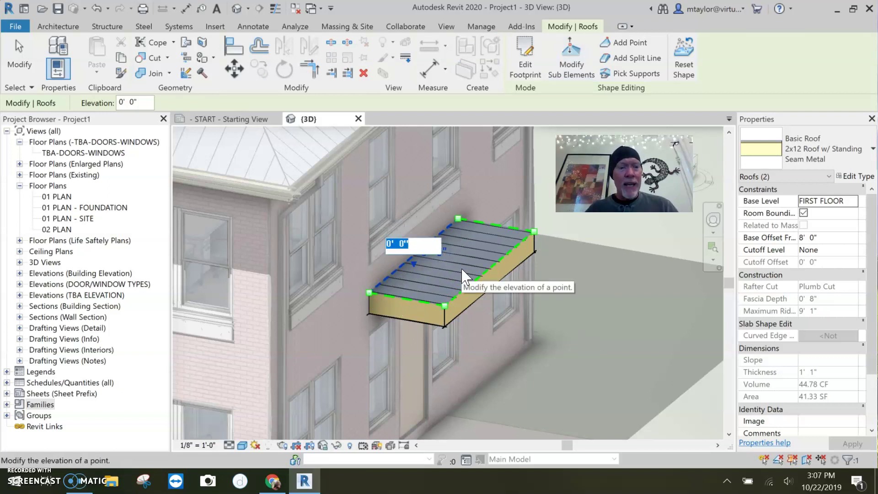
pyautogui.write('1')
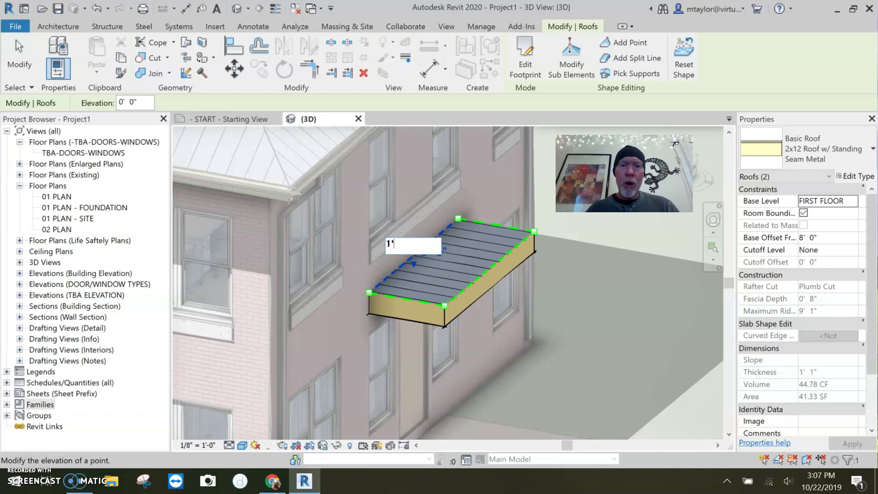
pyautogui.press('Return')
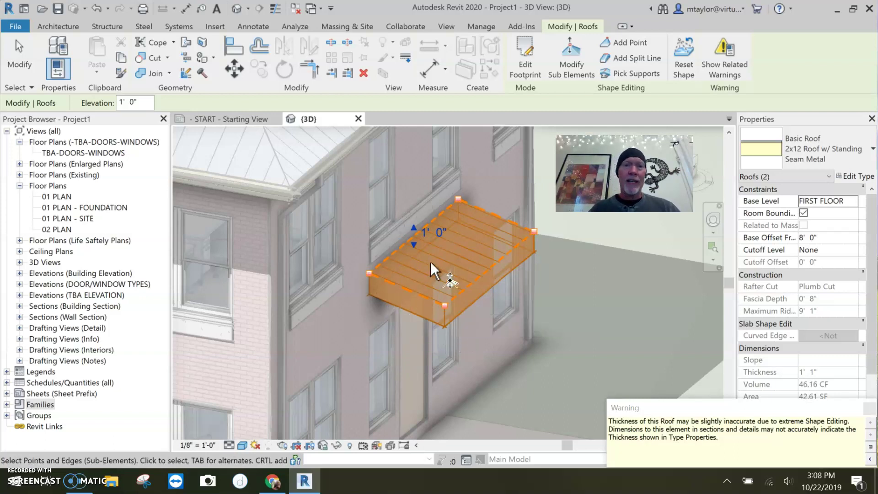
pyautogui.press('Escape')
pyautogui.press('Escape')
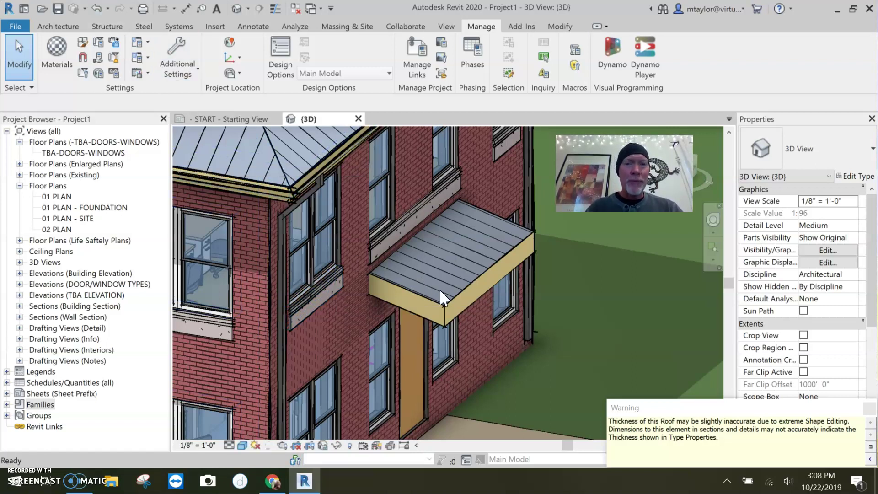
# - Make the Wood - Stud Layer of the 2x12 Roof w/ Standing Seam Metal type variable
pyautogui.click(869, 408)
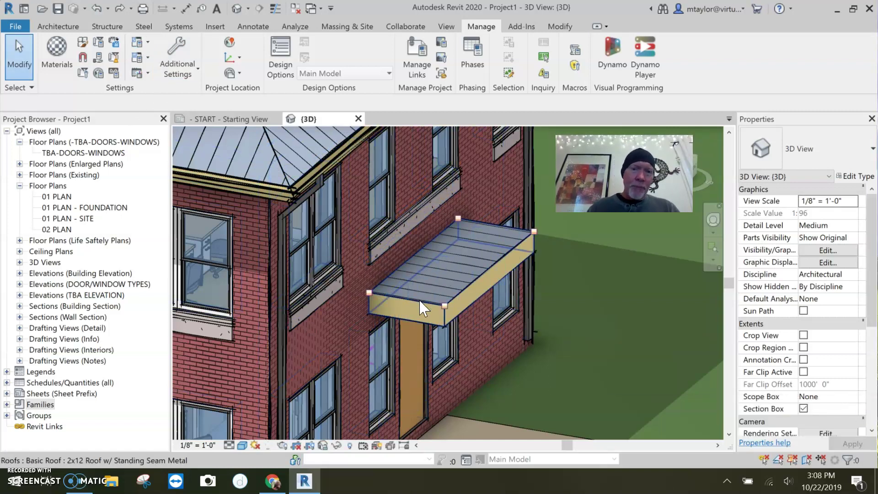
pyautogui.click(477, 301)
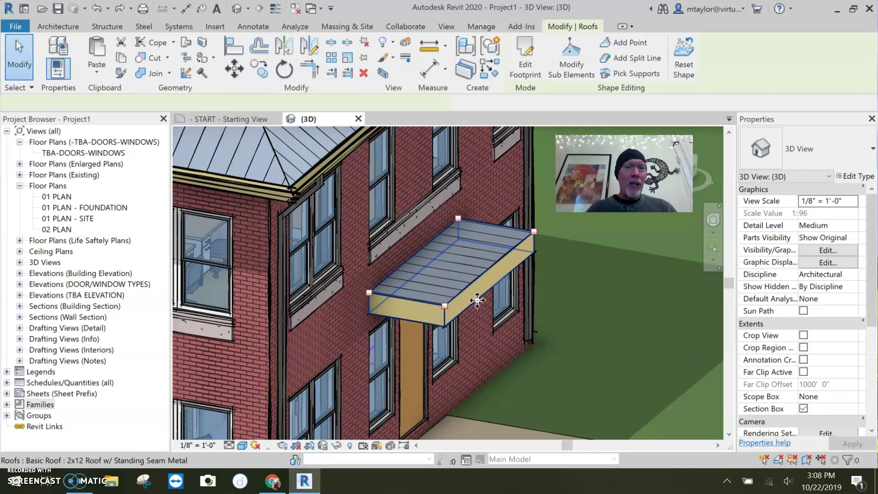
pyautogui.press('Escape')
pyautogui.click(486, 301)
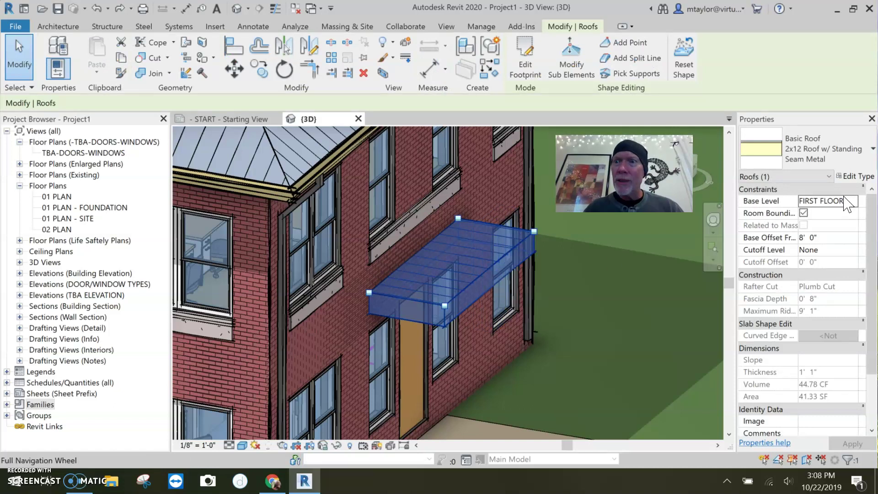
pyautogui.click(862, 177)
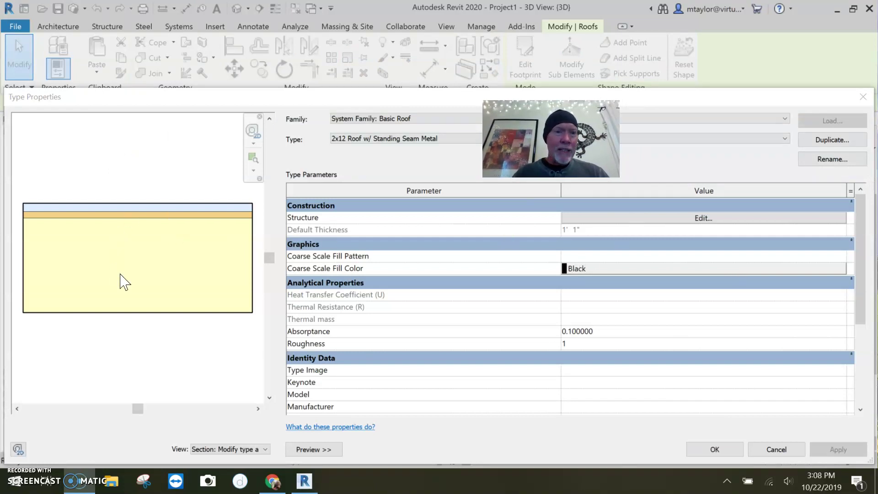
pyautogui.click(704, 217)
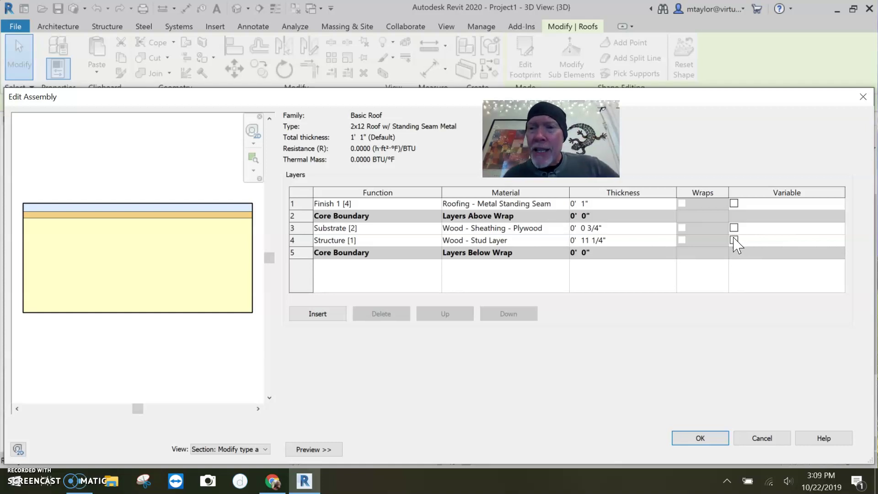
pyautogui.click(734, 240)
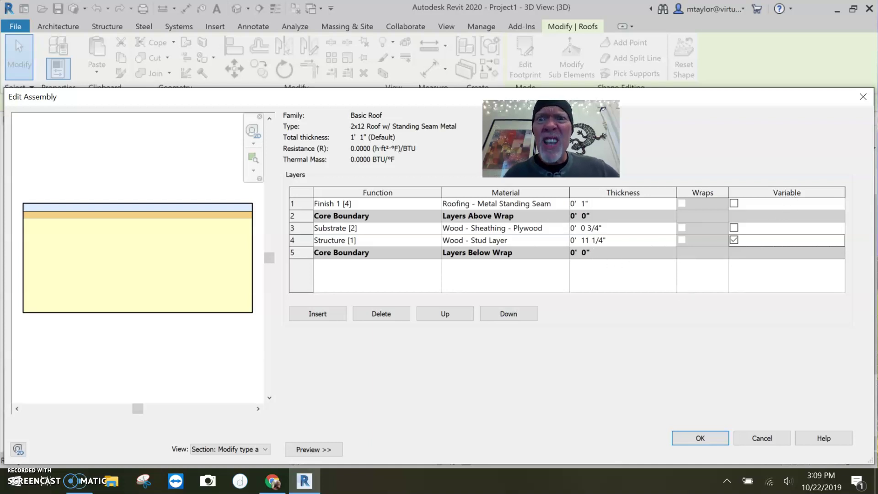
pyautogui.click(701, 438)
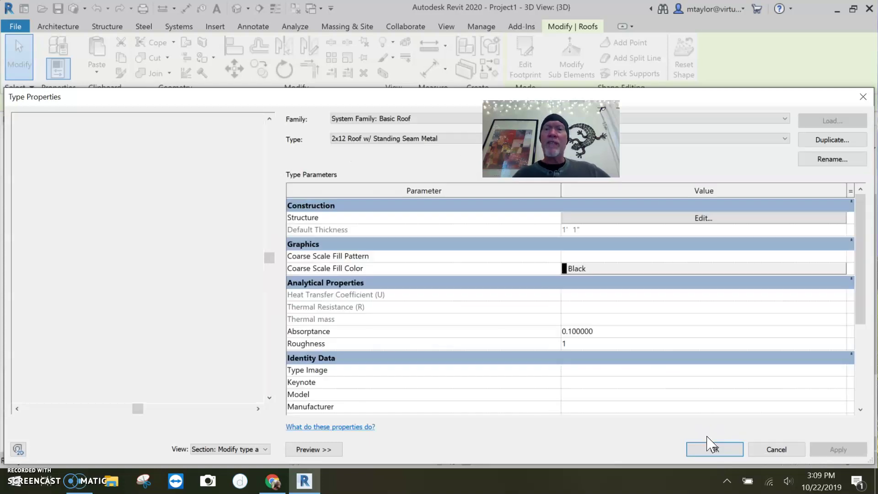
pyautogui.click(712, 448)
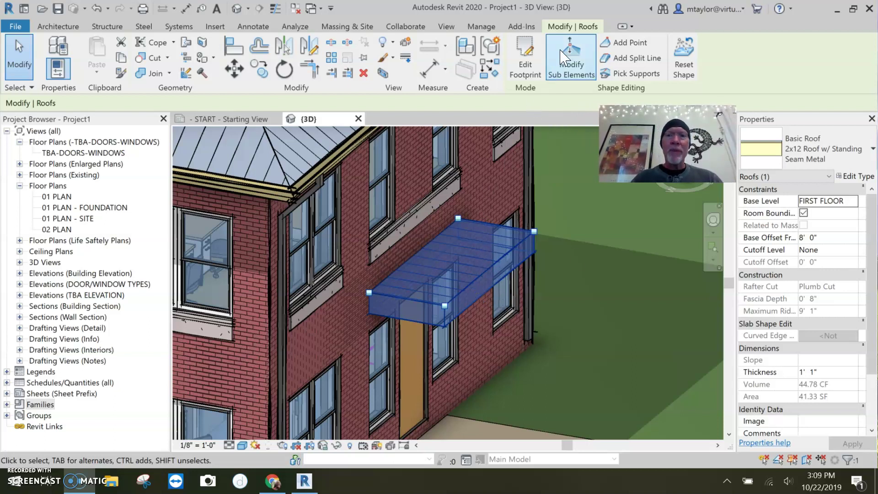
# - Raise the canopy roof's back edge to 1'
pyautogui.click(572, 59)
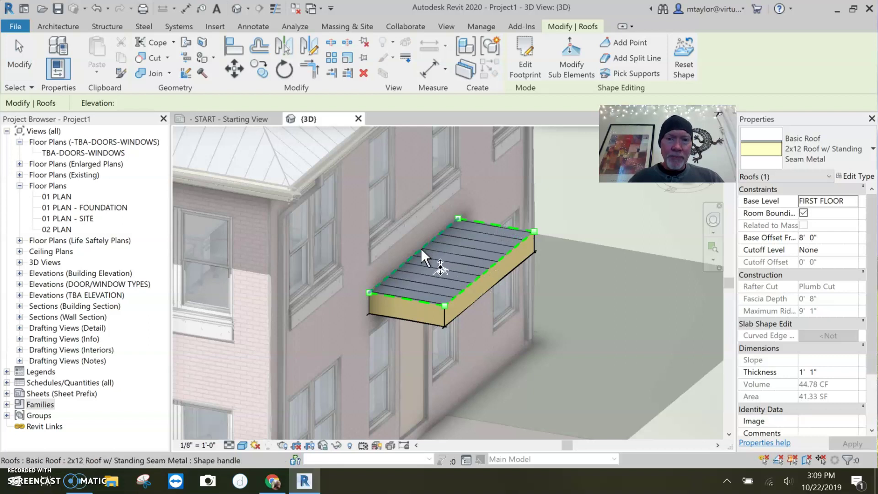
pyautogui.click(372, 289)
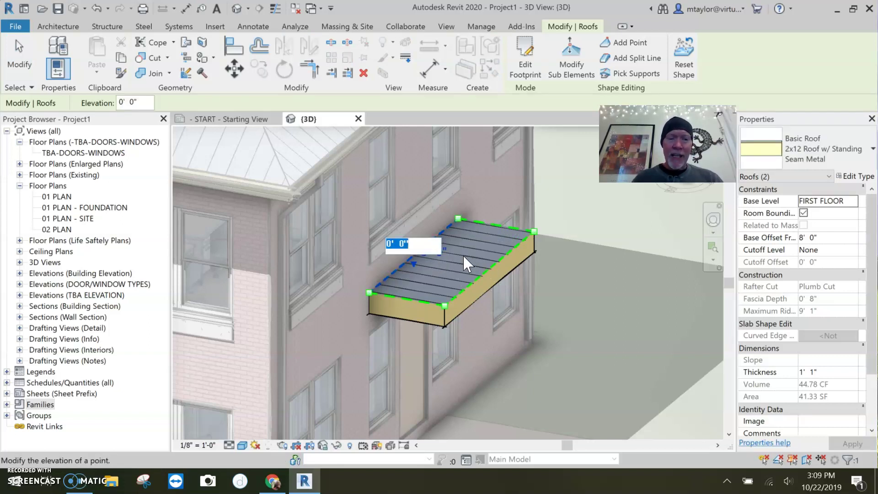
pyautogui.write('1')
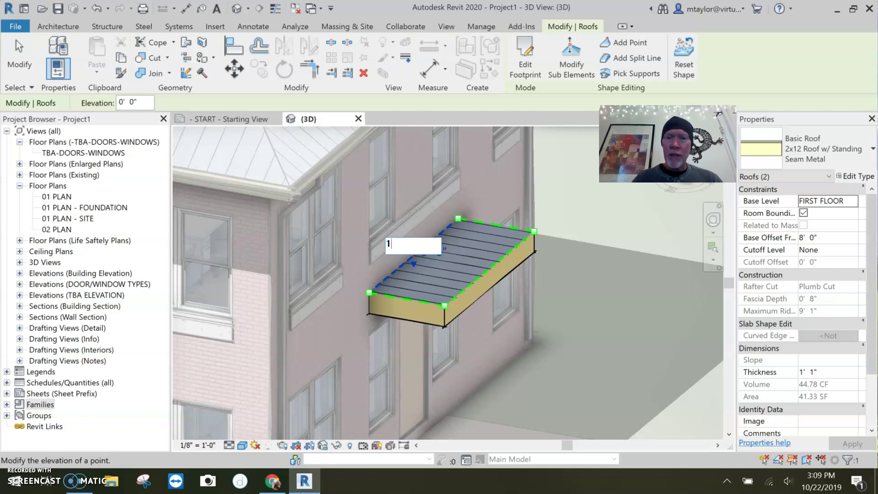
pyautogui.press('Return')
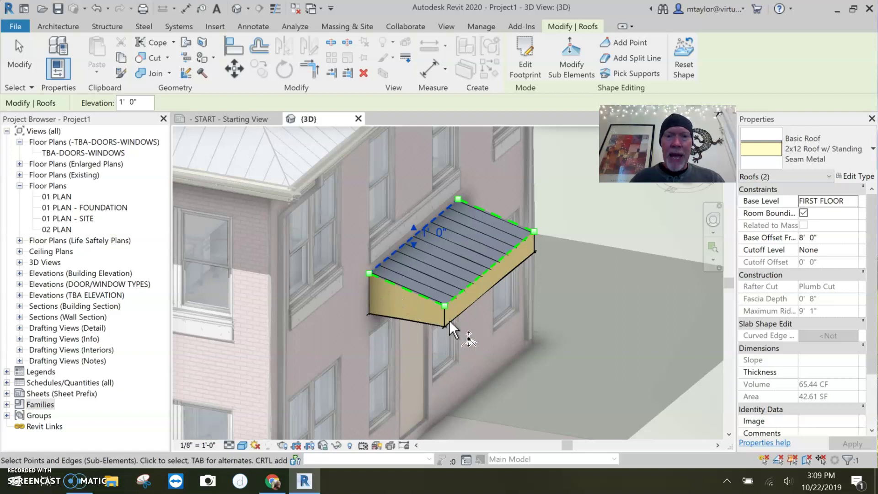
# - Drop the canopy's front edge to -0' 8" to steepen the slope
pyautogui.click(491, 271)
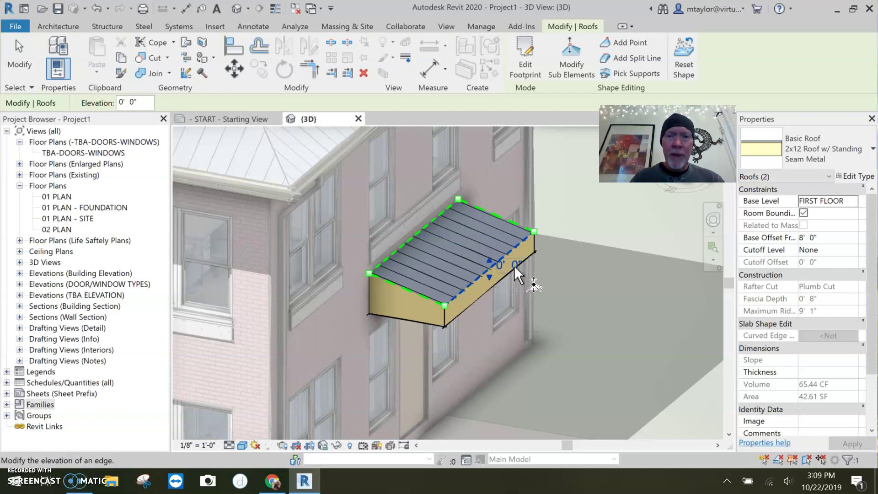
pyautogui.click(516, 266)
pyautogui.press('BackSpace')
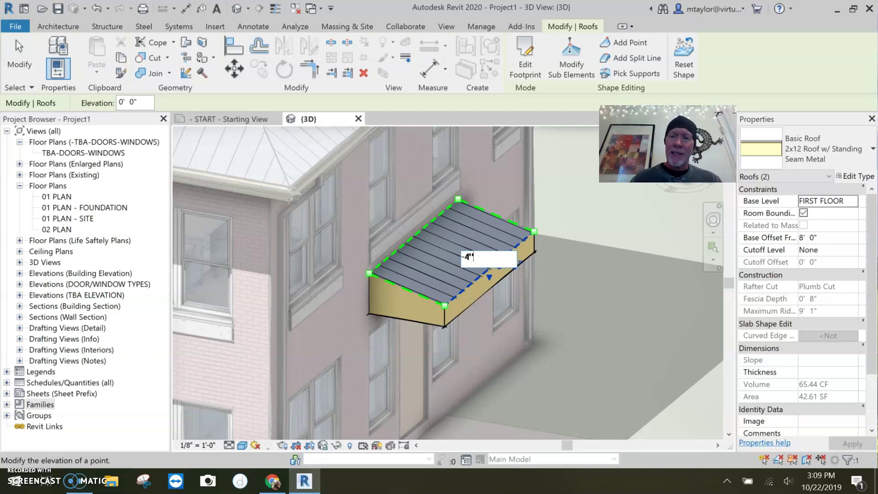
pyautogui.press('Return')
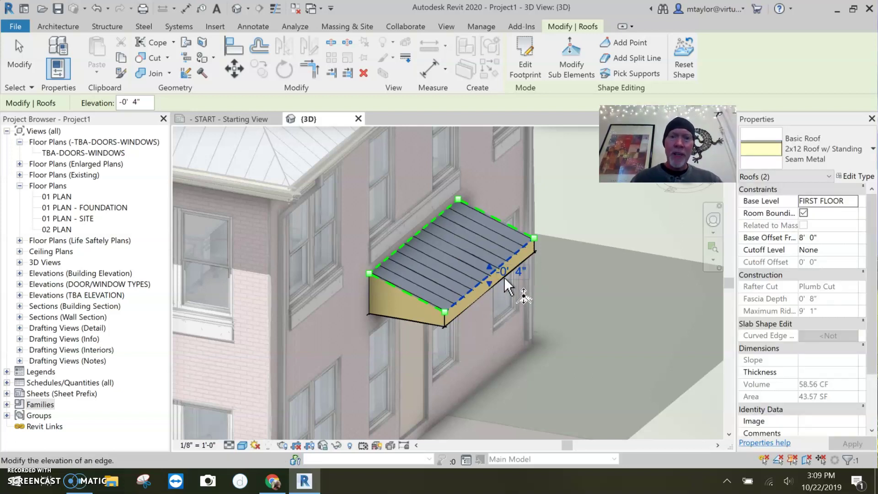
pyautogui.click(509, 271)
pyautogui.press('BackSpace')
pyautogui.write('-0\' 8"')
pyautogui.press('Return')
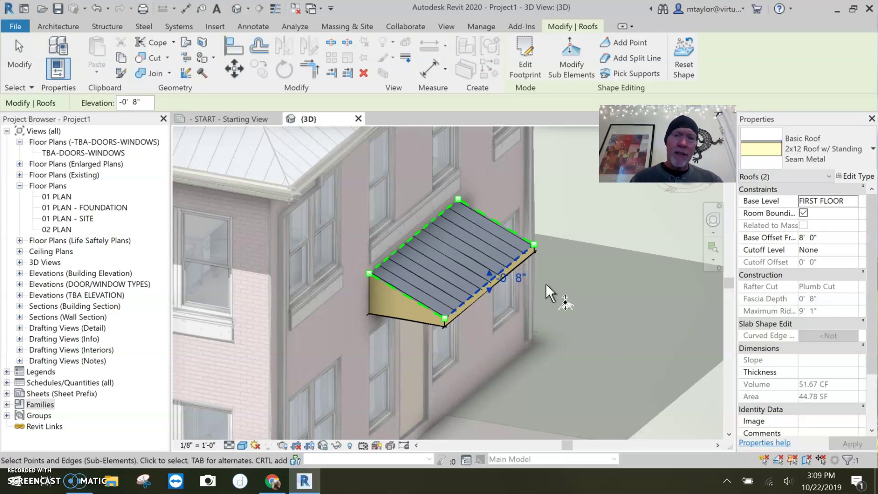
pyautogui.press('Escape')
pyautogui.press('Escape')
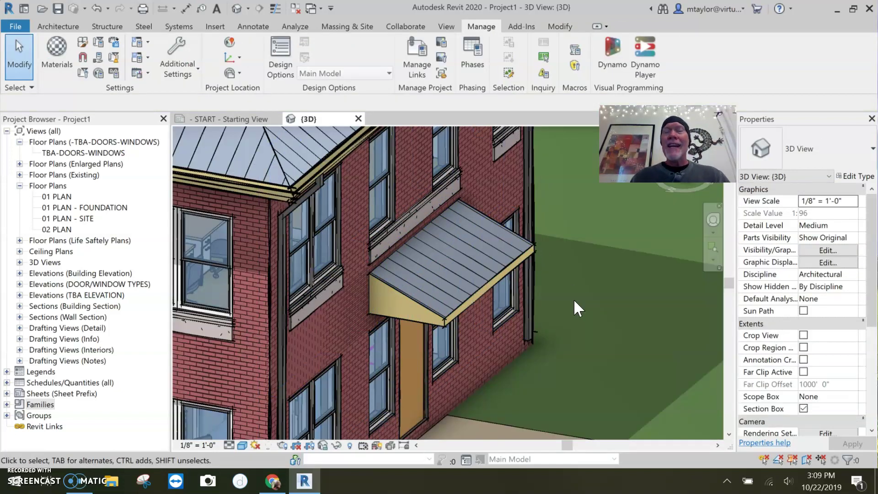
# - Orbit and zoom the 3D view toward the walkway and lawn
pyautogui.click(387, 315)
pyautogui.press('Escape')
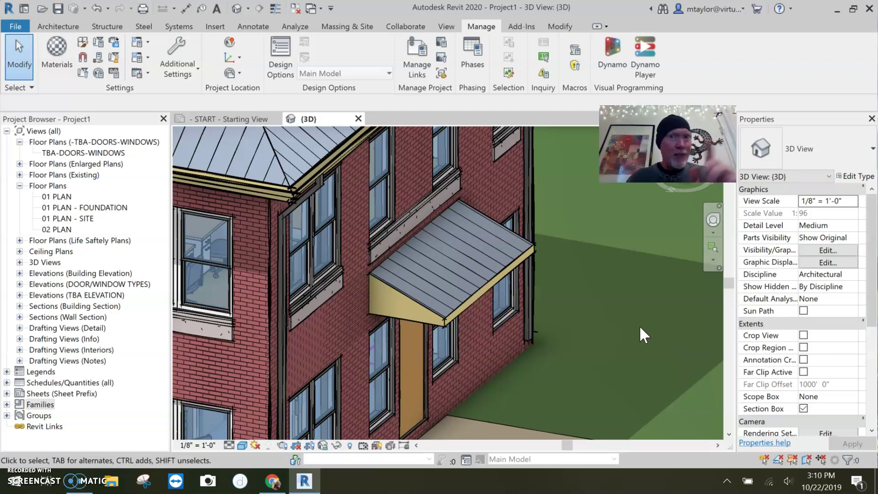
pyautogui.moveTo(613, 366); pyautogui.dragTo(487, 249, button='middle')
pyautogui.keyDown('shift'); pyautogui.moveTo(555, 261); pyautogui.dragTo(538, 300, button='middle'); pyautogui.keyUp('shift')
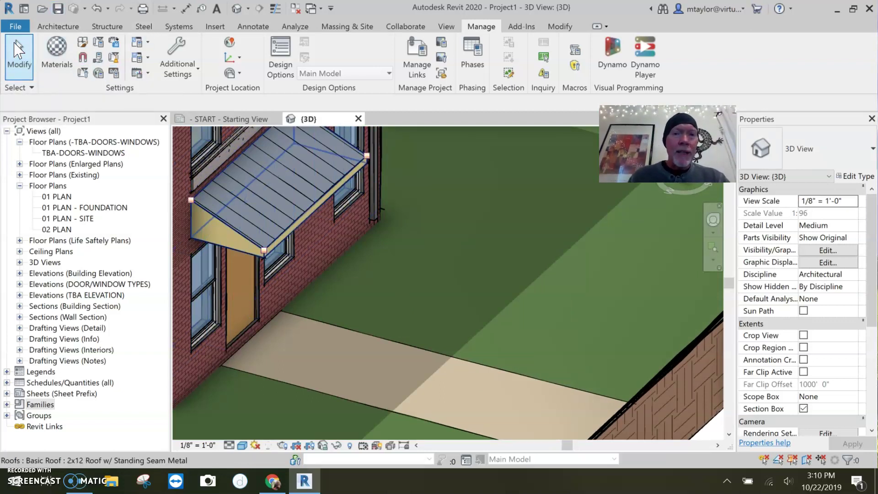
pyautogui.scroll(10, 50, 33)
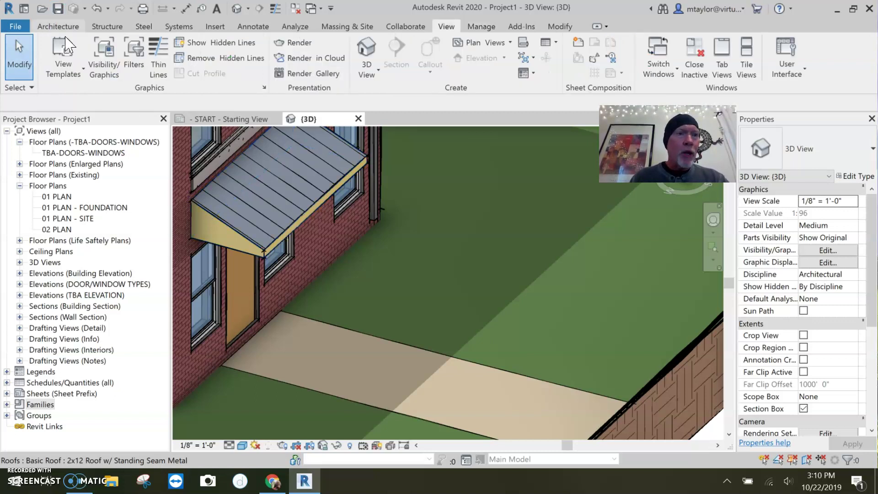
# - Start a Roof by Footprint on the FIRST FLOOR level
pyautogui.click(242, 43)
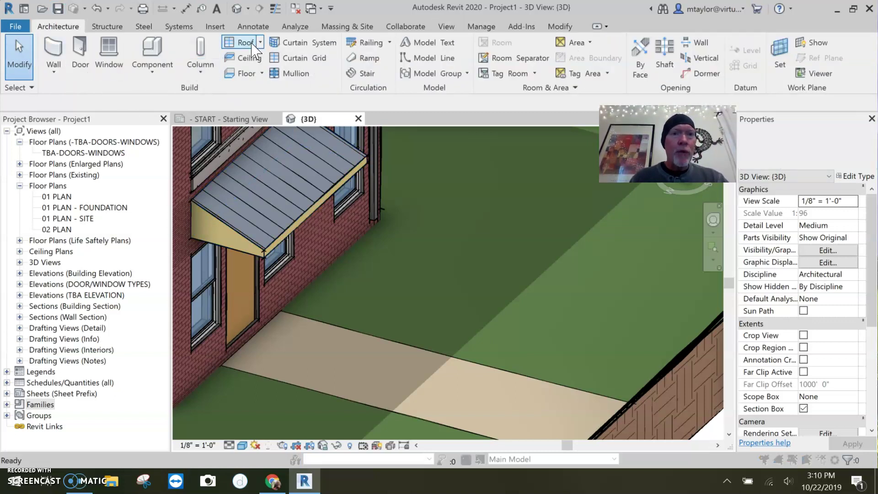
pyautogui.click(407, 245)
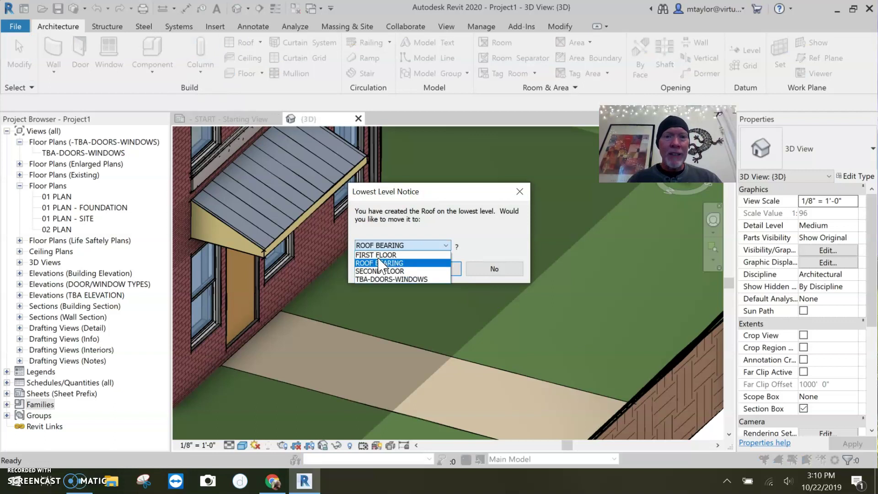
pyautogui.click(384, 262)
# - Draw a 10' by 7' rectangular roof footprint across the walkway and select its four lines
pyautogui.click(418, 270)
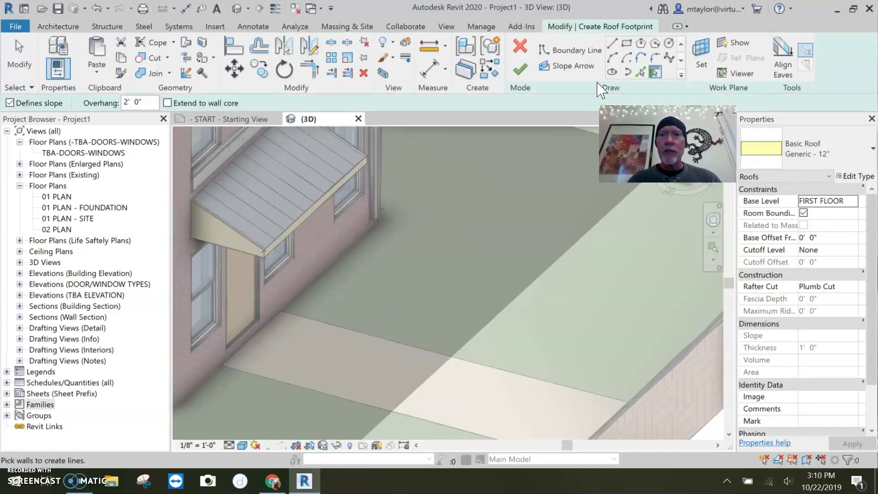
pyautogui.click(627, 43)
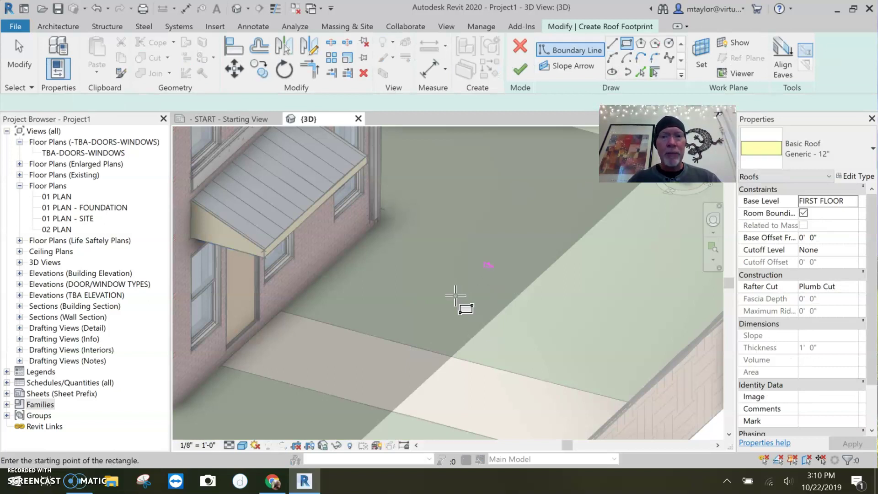
pyautogui.click(489, 264)
pyautogui.click(515, 389)
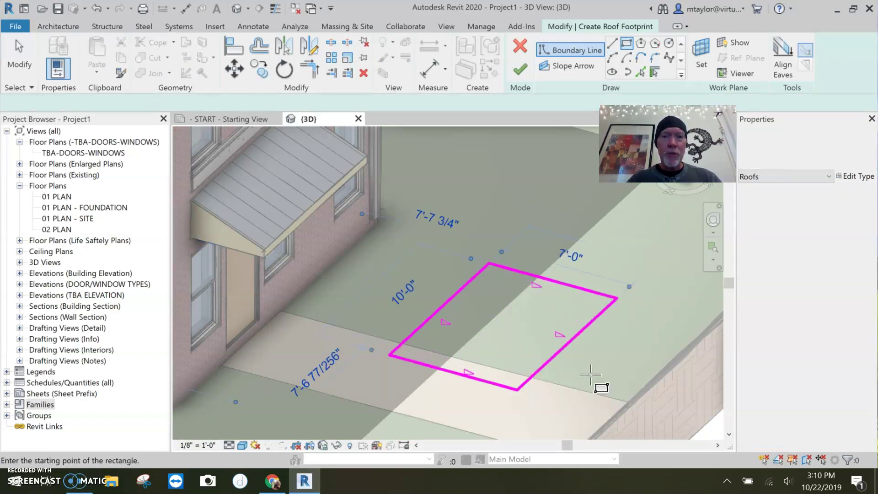
pyautogui.press('Escape')
pyautogui.press('Tab')
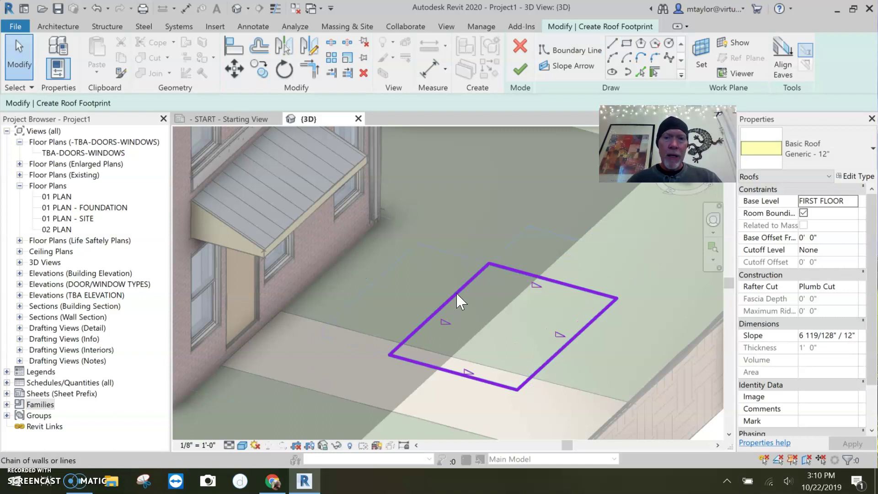
pyautogui.click(457, 292)
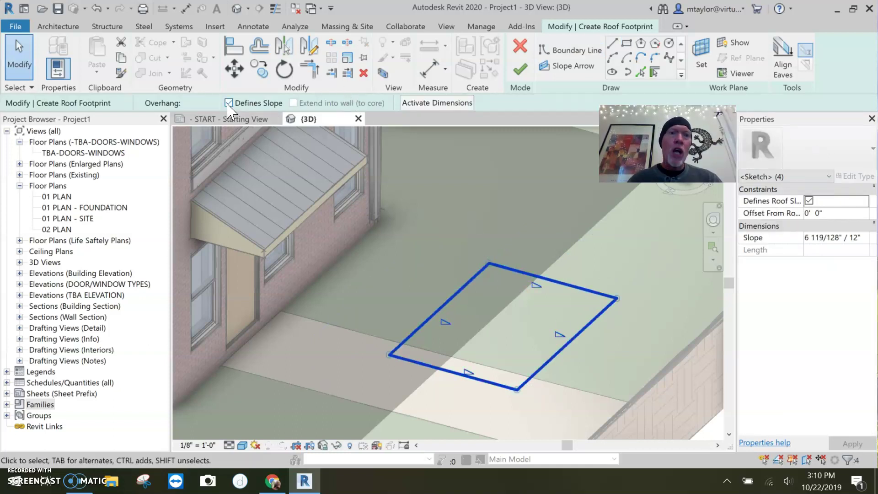
# - Finish the footprint and set the roof type to Insulation on Metal Deck - EPDM
pyautogui.click(520, 70)
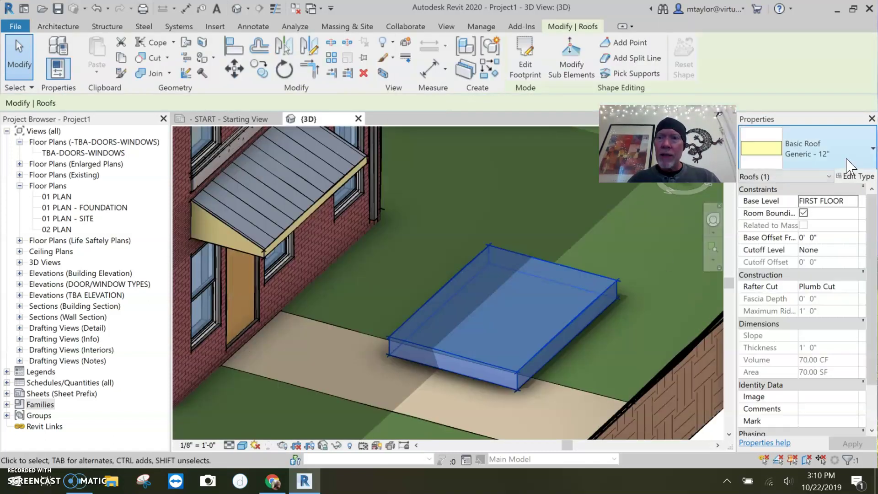
pyautogui.click(806, 165)
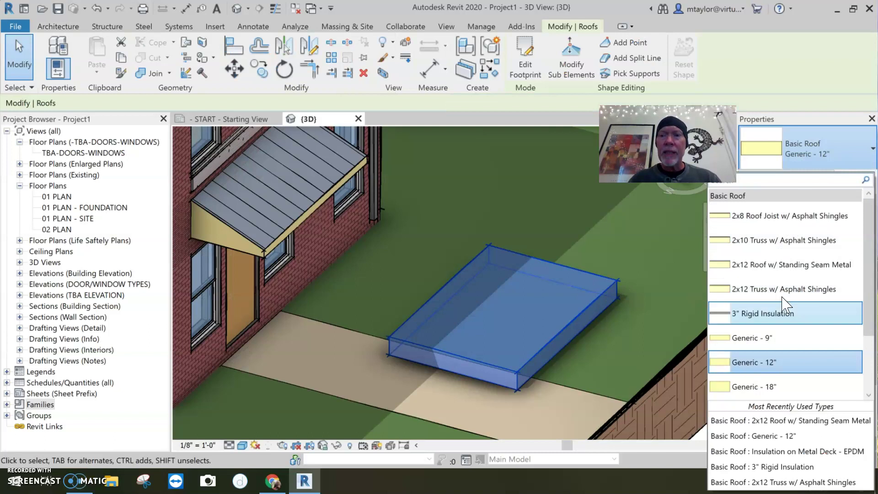
pyautogui.scroll(-3, 784, 343)
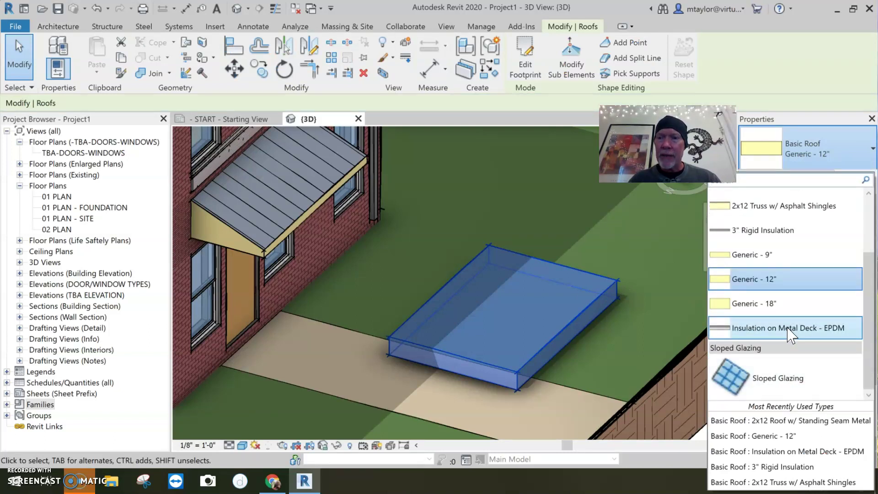
pyautogui.click(789, 328)
pyautogui.click(577, 355)
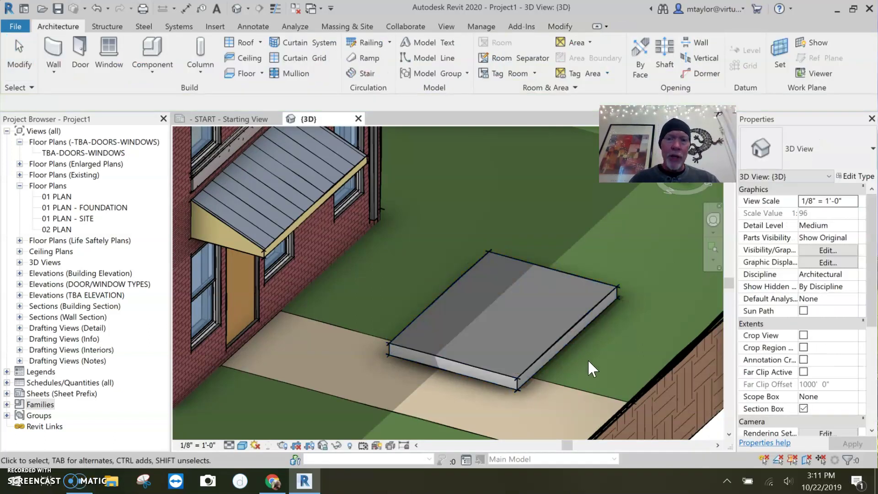
# - Move the EPDM roof slab against the brick wall beside the paving
pyautogui.moveTo(563, 367); pyautogui.dragTo(528, 311, button='middle')
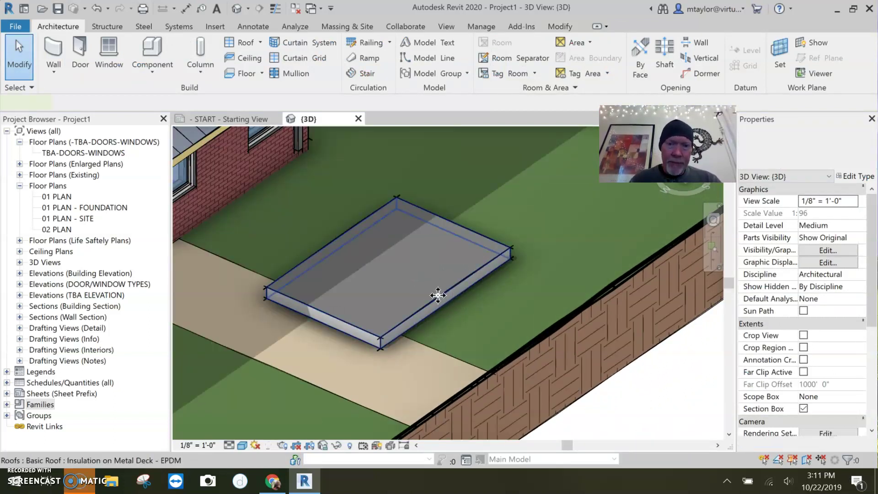
pyautogui.click(439, 293)
pyautogui.moveTo(439, 293); pyautogui.dragTo(533, 356)
pyautogui.scroll(6, 534, 406)
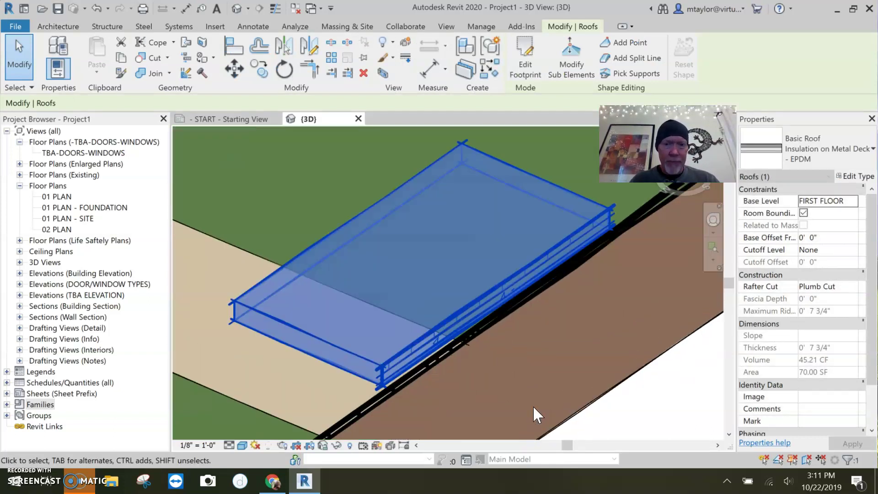
pyautogui.press('Escape')
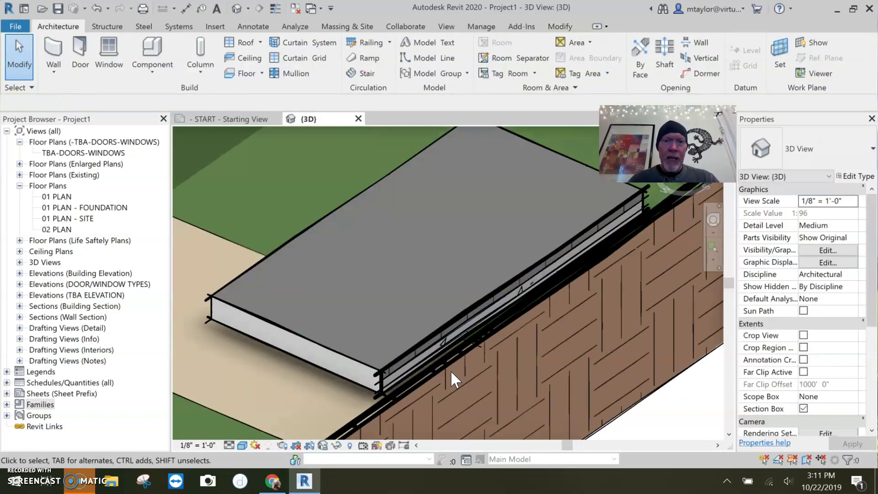
pyautogui.scroll(-2, 487, 383)
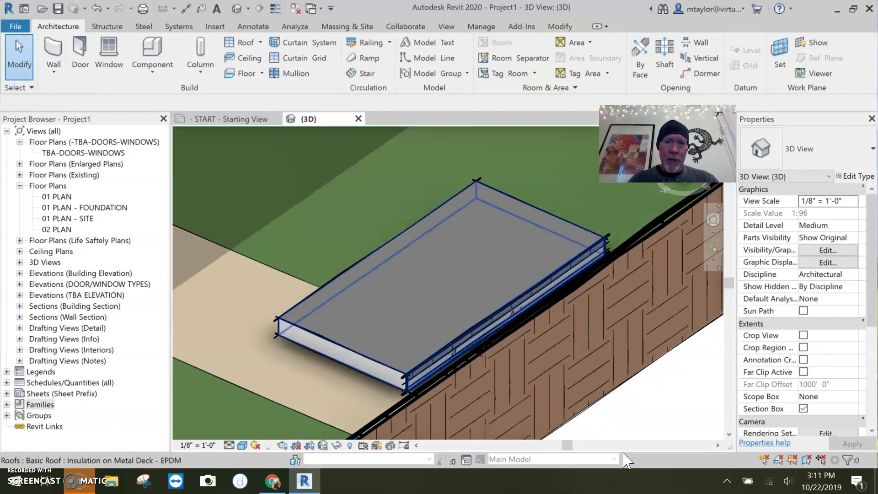
pyautogui.click(476, 350)
pyautogui.keyDown('shift'); pyautogui.moveTo(500, 327); pyautogui.dragTo(480, 367, button='middle'); pyautogui.keyUp('shift')
pyautogui.press('Escape')
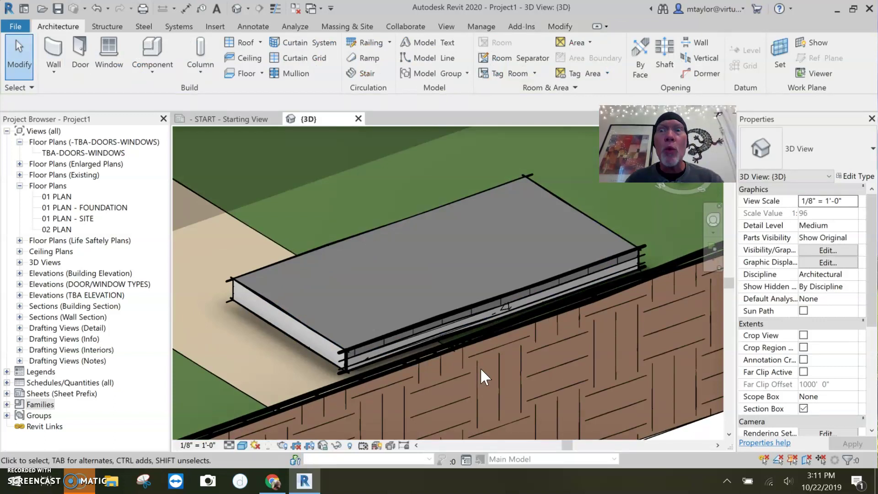
# - Set the EPDM type's rigid insulation material shading colour to RGB 34 123 221
pyautogui.click(483, 337)
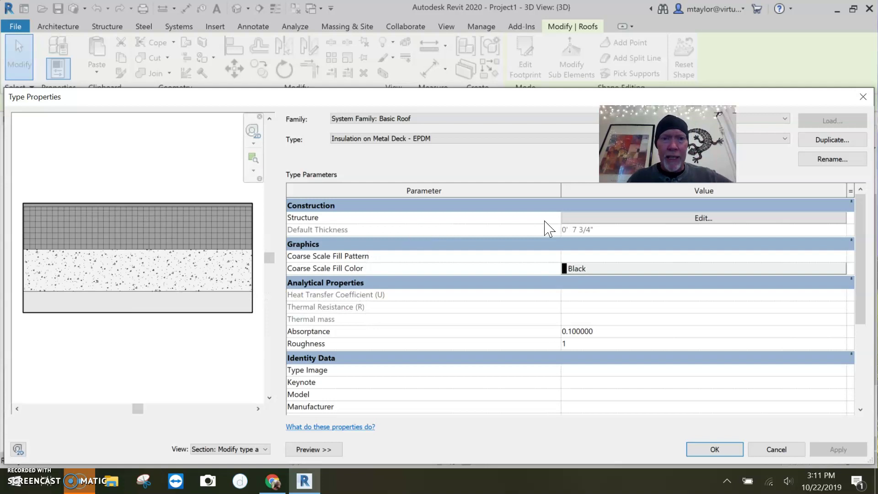
pyautogui.click(706, 219)
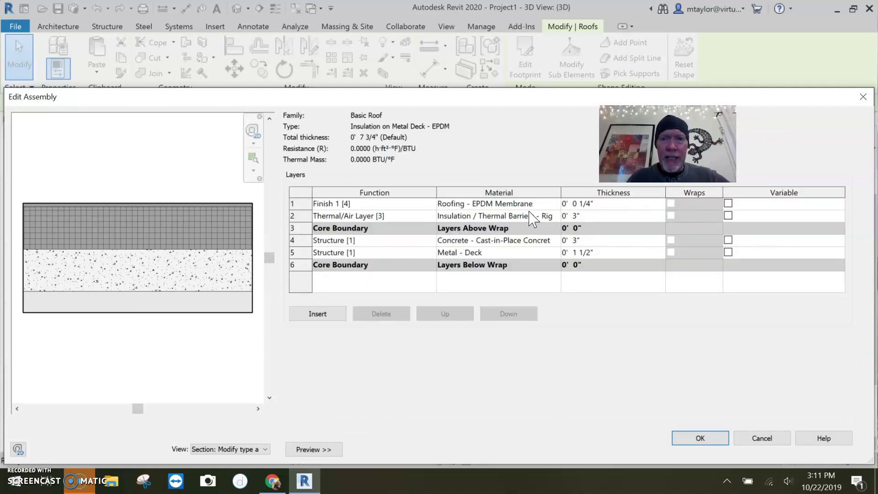
pyautogui.click(559, 222)
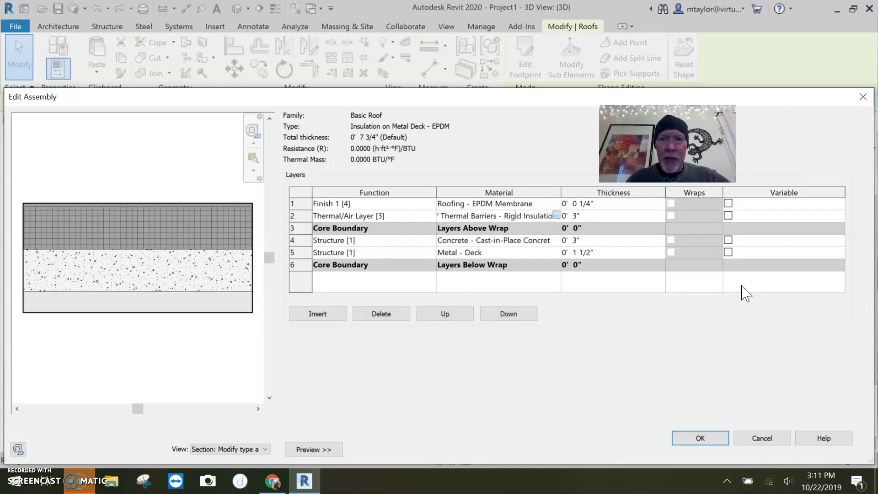
pyautogui.click(556, 215)
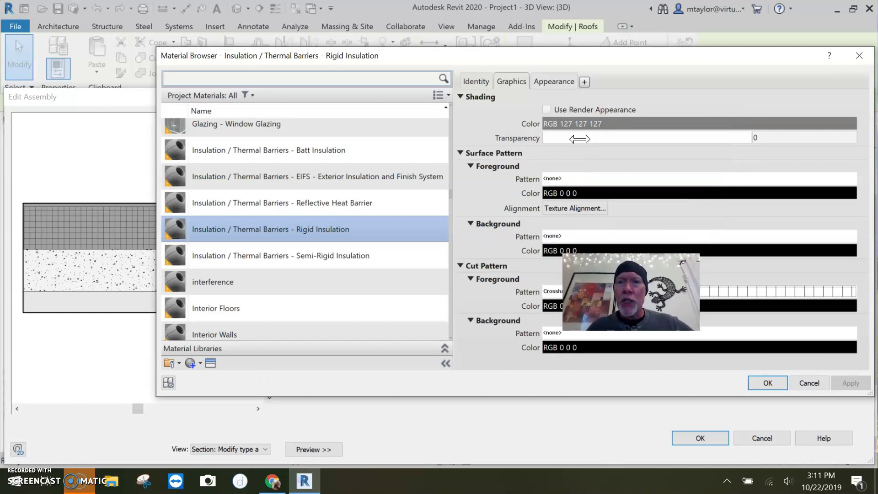
pyautogui.click(638, 124)
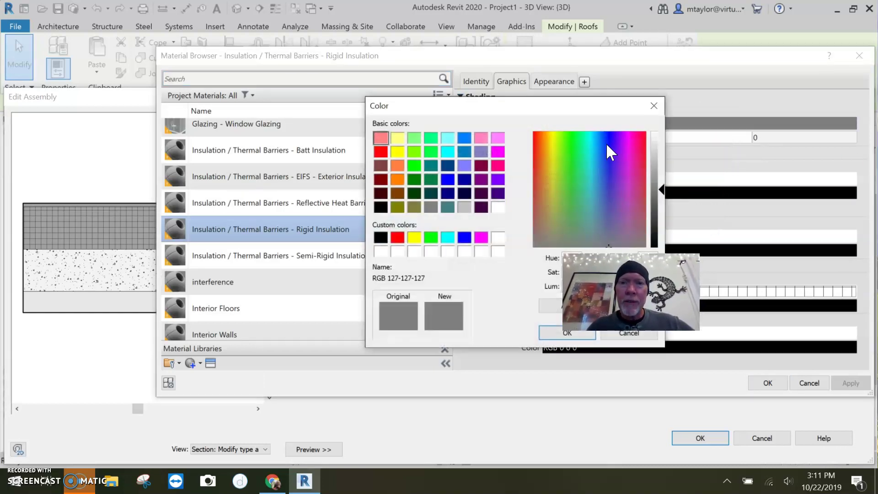
pyautogui.click(600, 161)
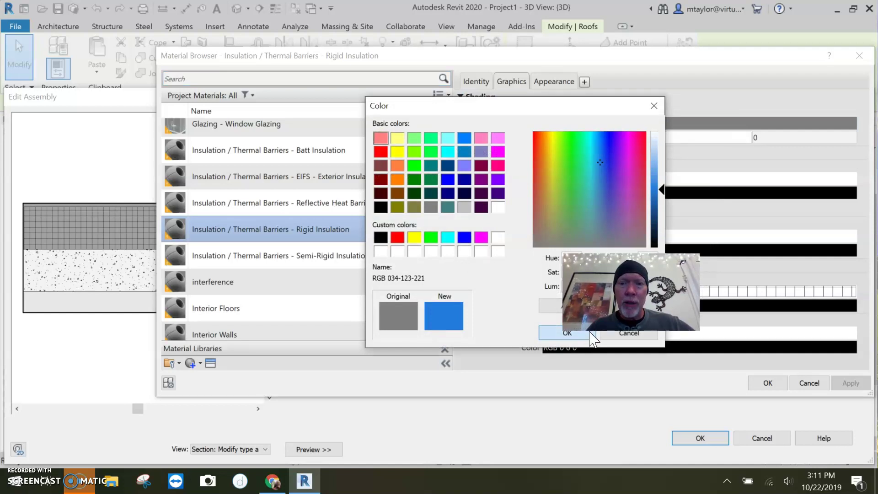
pyautogui.click(567, 333)
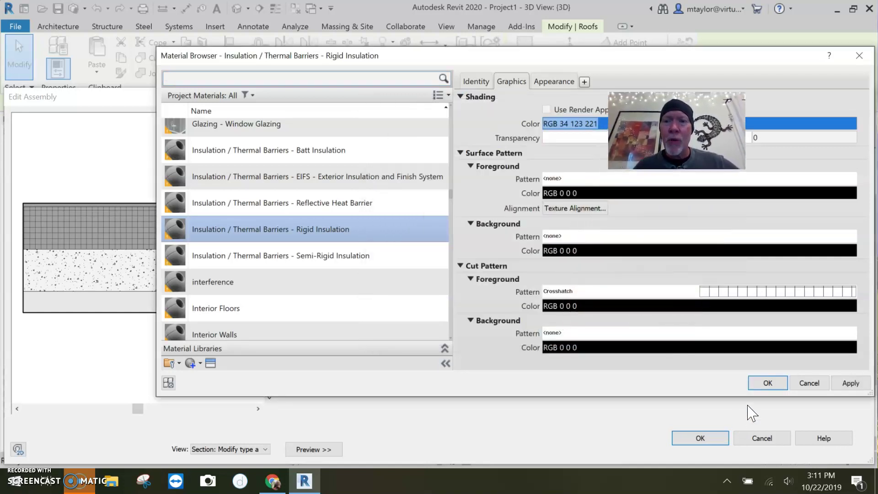
pyautogui.click(759, 386)
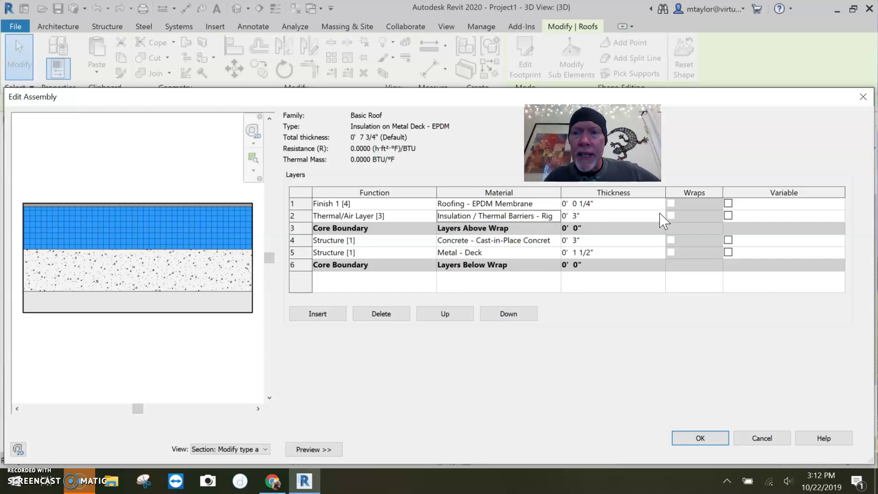
# - Check Variable on the Thermal/Air Layer, confirm both dialogs, and clear the roof selection
pyautogui.click(728, 216)
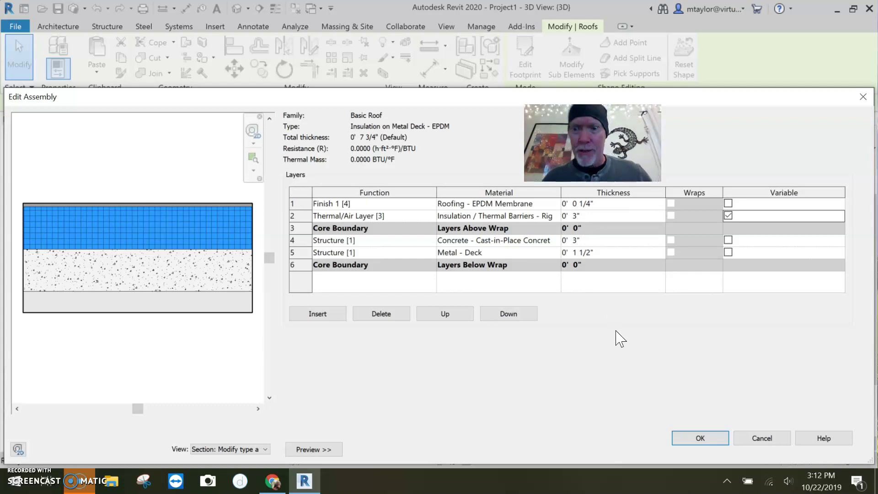
pyautogui.click(702, 441)
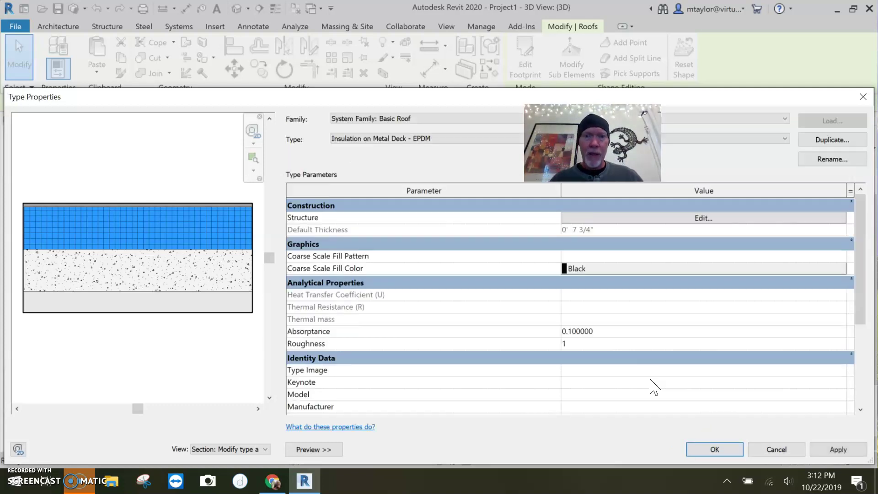
pyautogui.click(714, 448)
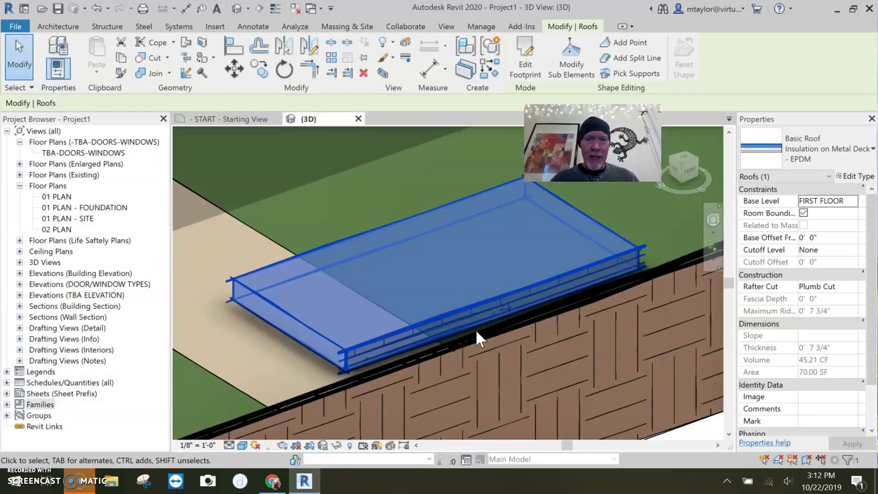
pyautogui.press('Escape')
pyautogui.scroll(-1, 501, 363)
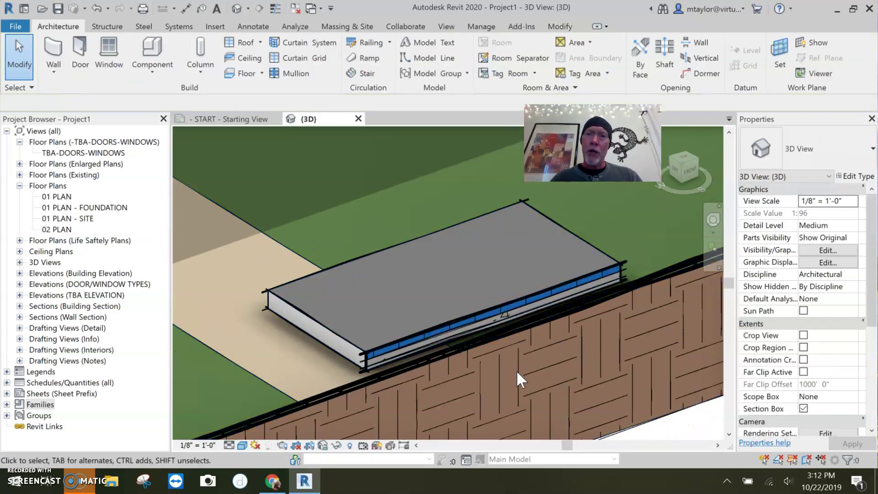
# - Draw a split line across the EPDM roof from its back edge to its front edge
pyautogui.click(570, 338)
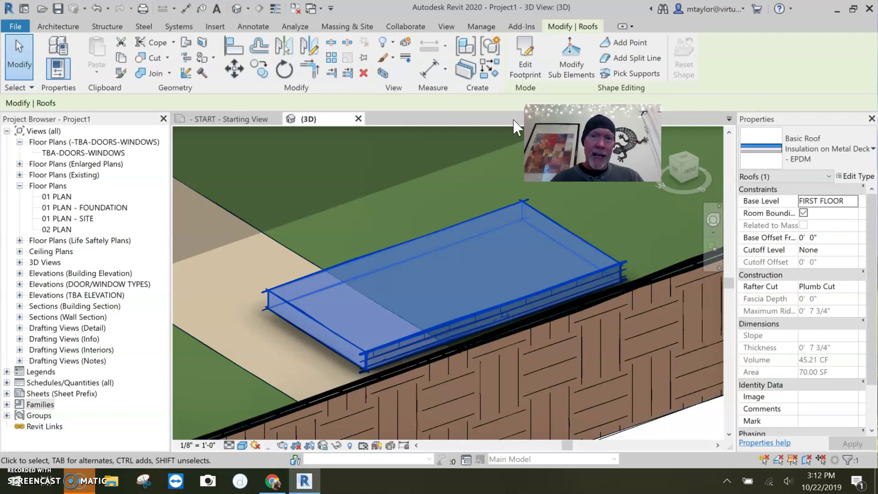
pyautogui.click(572, 59)
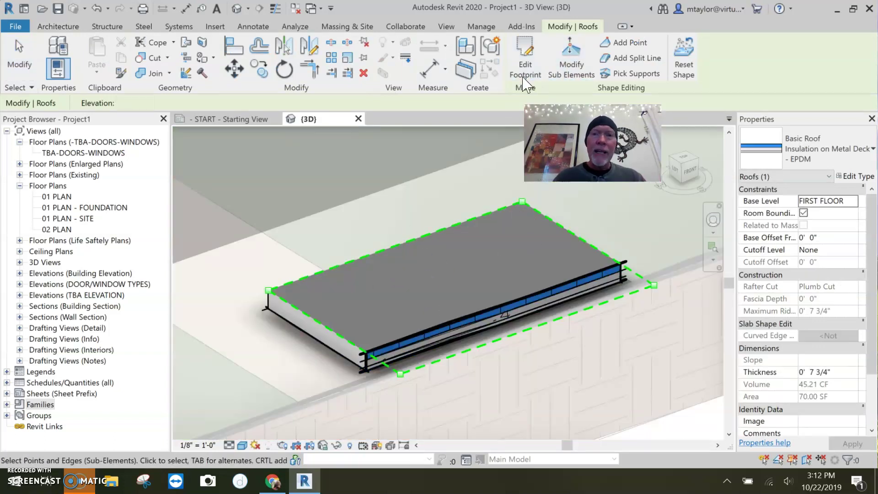
pyautogui.click(631, 58)
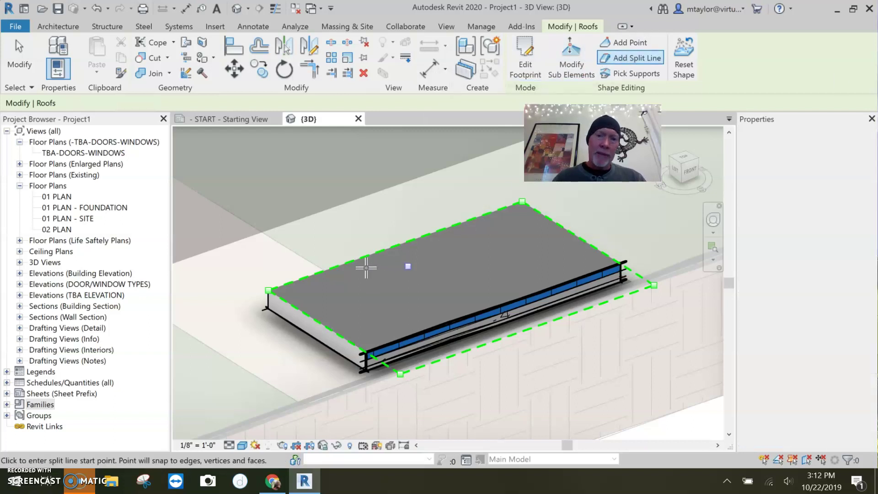
pyautogui.click(381, 250)
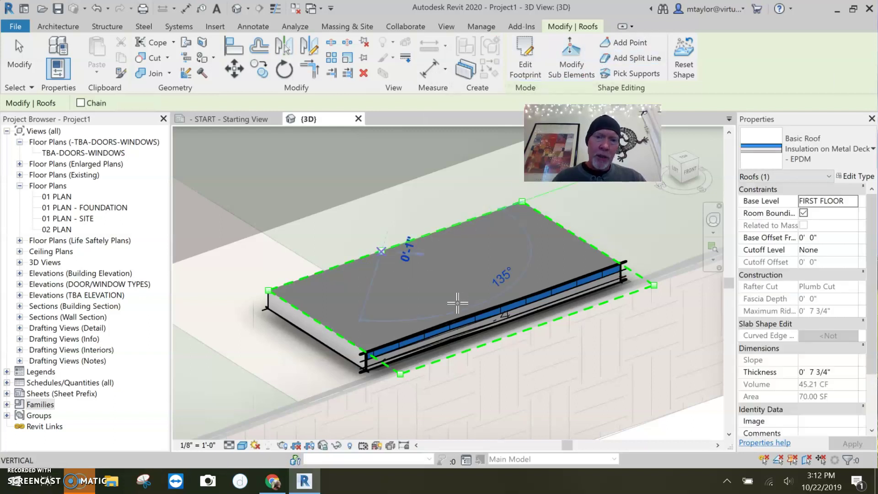
pyautogui.click(514, 334)
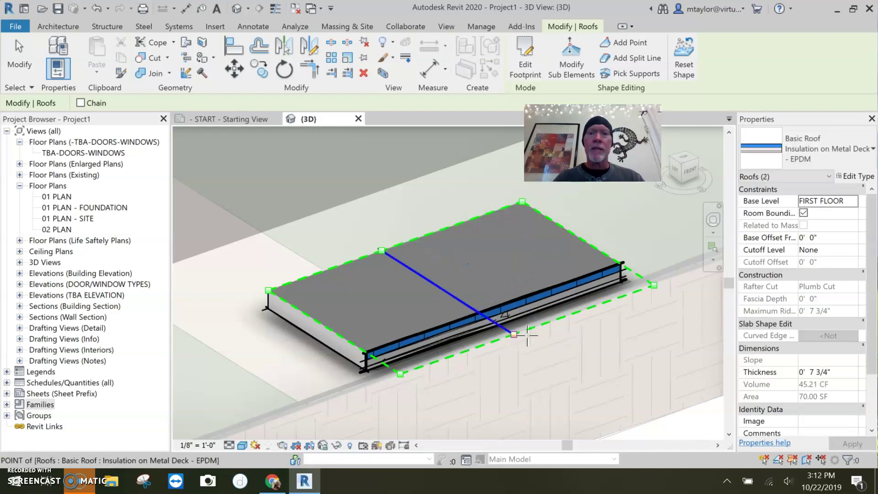
pyautogui.press('Escape')
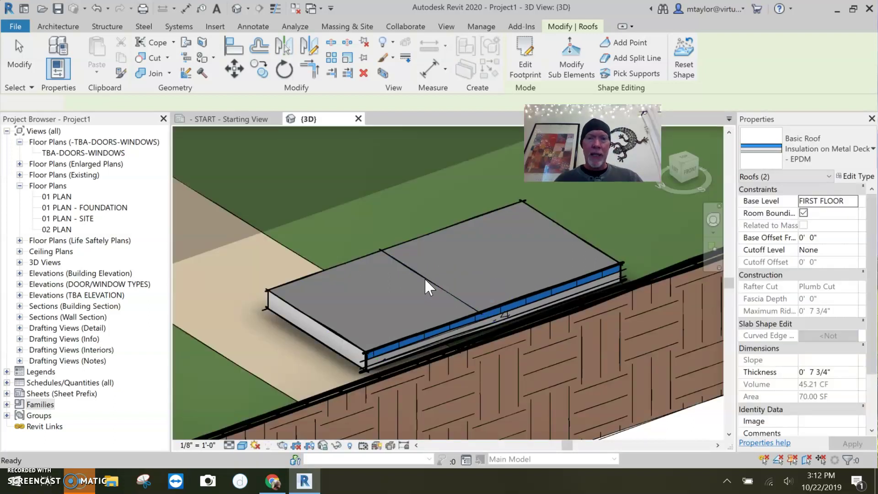
pyautogui.press('Escape')
pyautogui.click(394, 260)
# - Raise the roof's left edge to an elevation of 2'
pyautogui.click(572, 57)
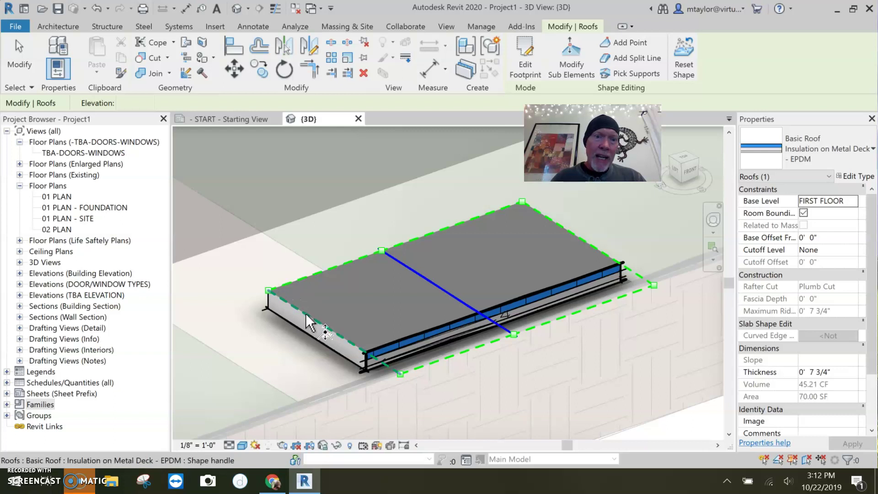
pyautogui.click(370, 324)
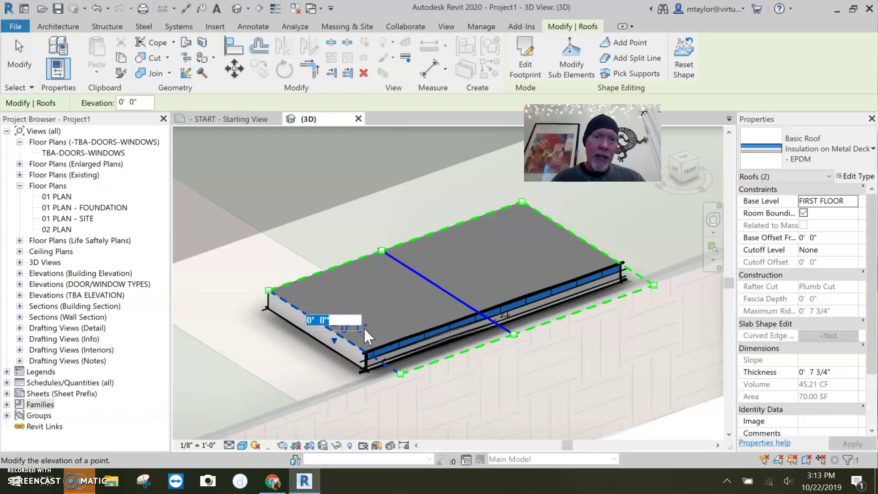
pyautogui.write("2'")
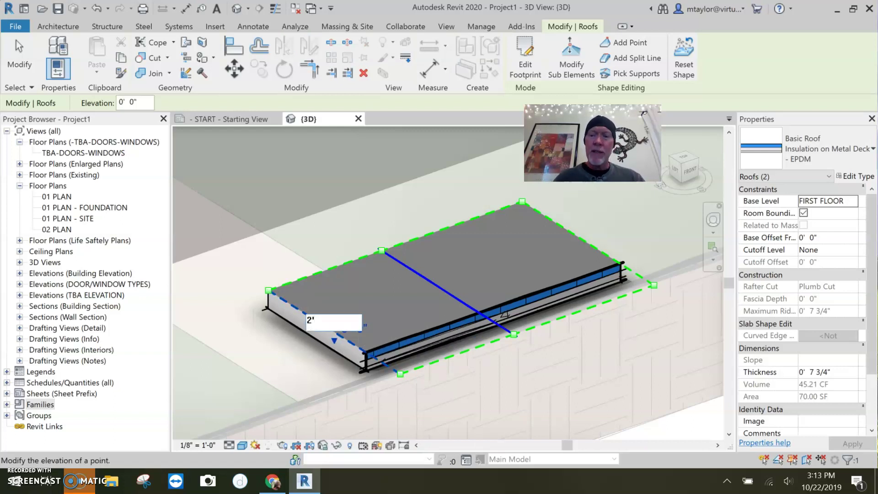
pyautogui.press('Return')
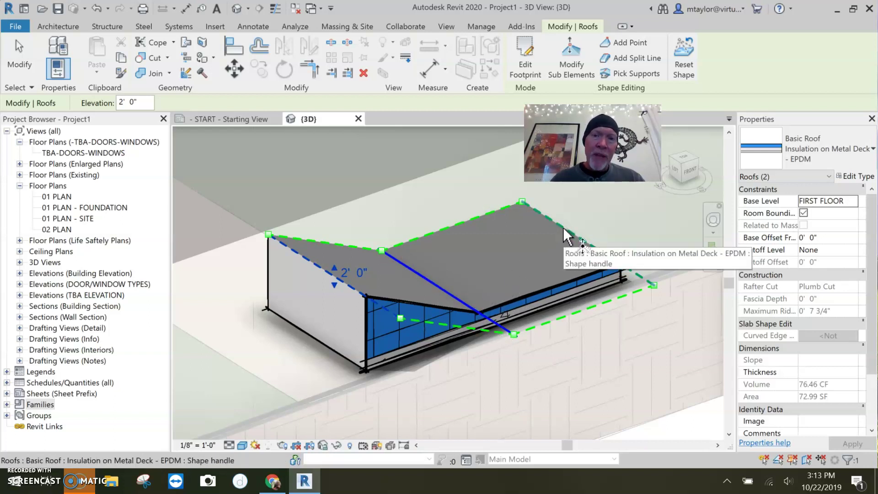
# - Raise the roof's back corner point to 2' 0"
pyautogui.click(656, 289)
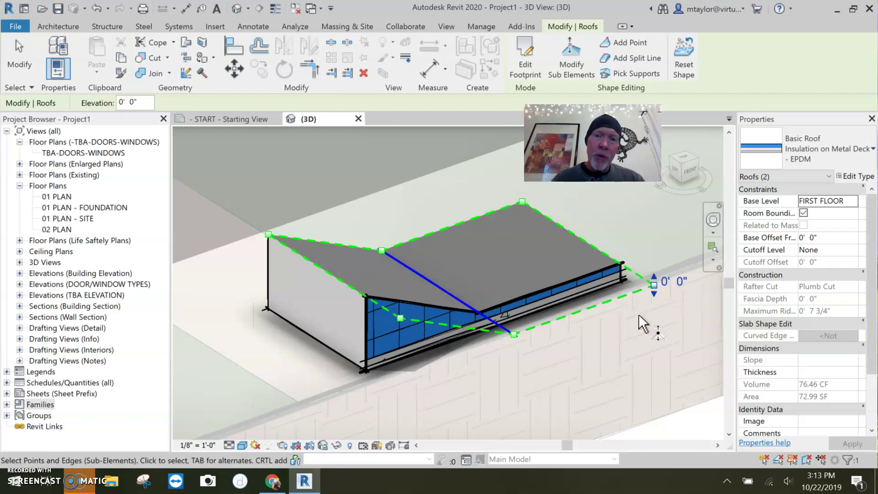
pyautogui.click(523, 201)
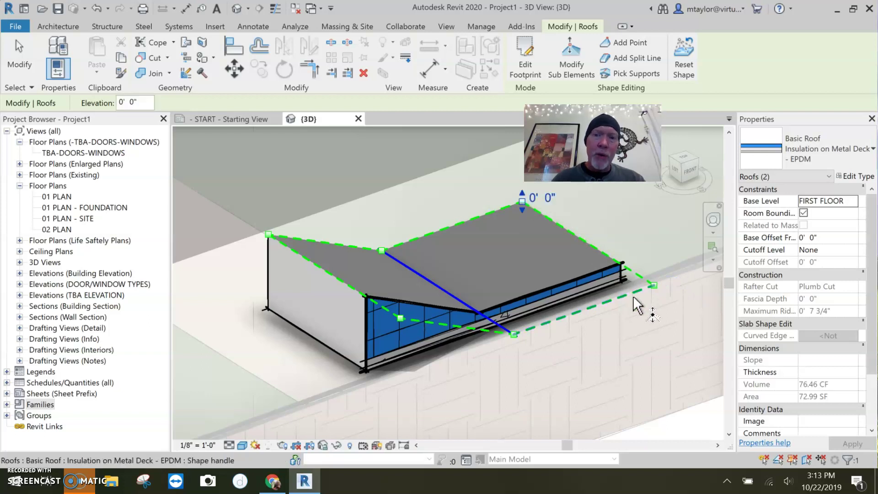
pyautogui.click(545, 197)
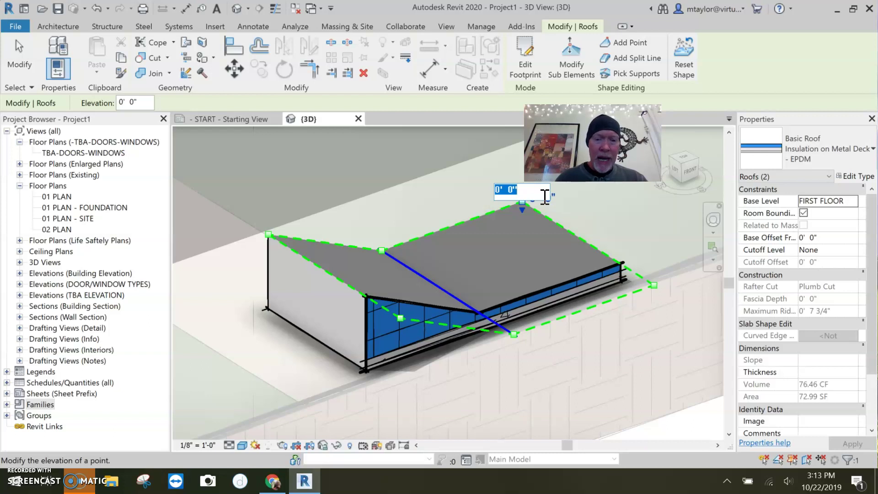
pyautogui.write('2')
pyautogui.press('Return')
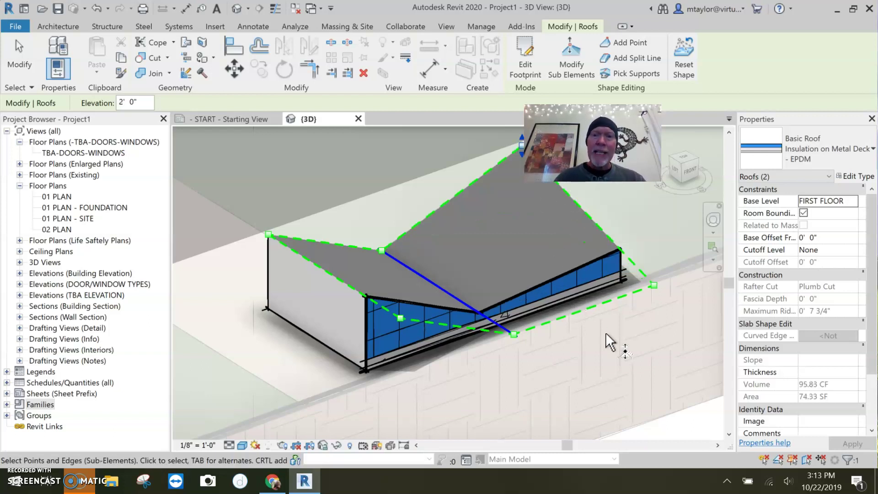
pyautogui.press('Escape')
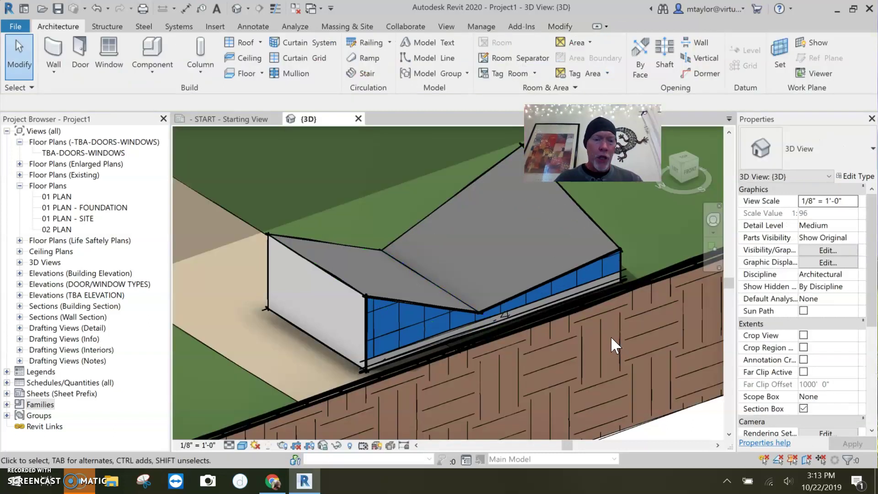
# - Orbit to the roof's other side to check the blue insulation thickening toward the raised edges
pyautogui.keyDown('shift'); pyautogui.moveTo(613, 344); pyautogui.dragTo(453, 364, button='middle'); pyautogui.keyUp('shift')
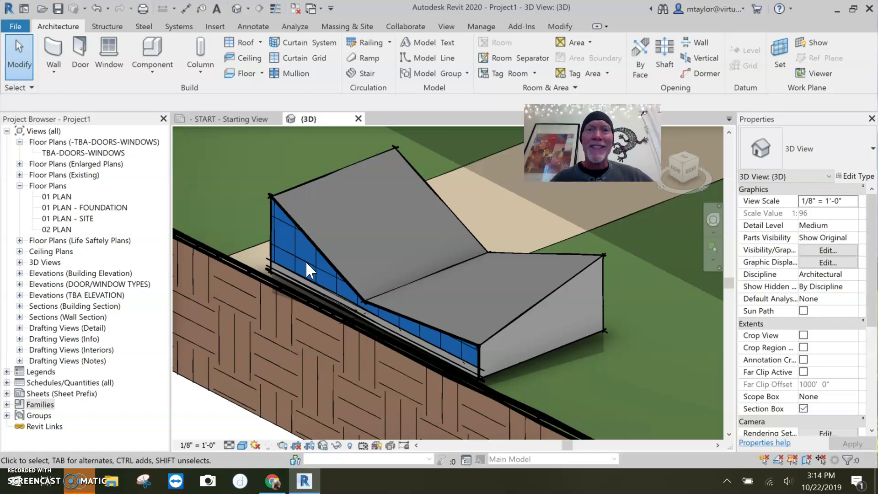
# - Zoom out and pan to frame the tapered roof beside the brick building
pyautogui.scroll(-5, 388, 273)
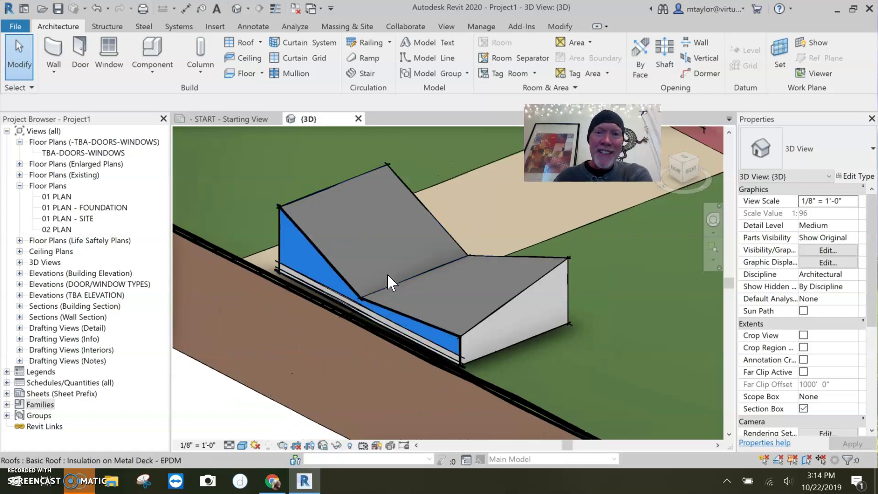
pyautogui.moveTo(478, 222); pyautogui.dragTo(398, 289, button='middle')
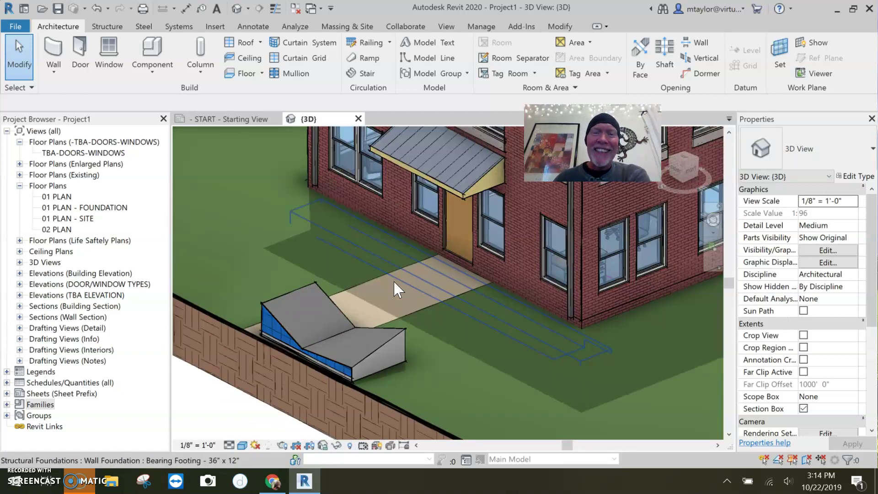